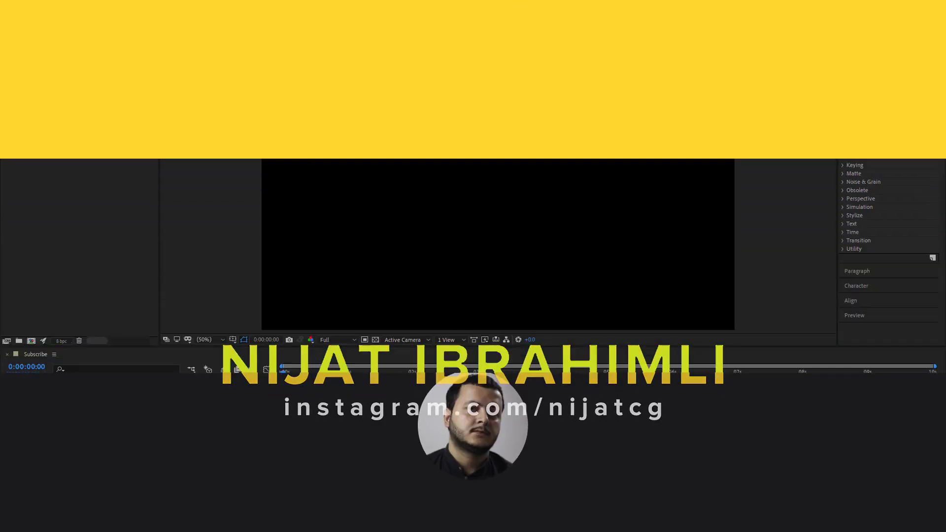
Create a white 1920x1080 solid layer named 'BG' in the Subscribe composition.
right_click(154, 421)
mouse_move(220, 324)
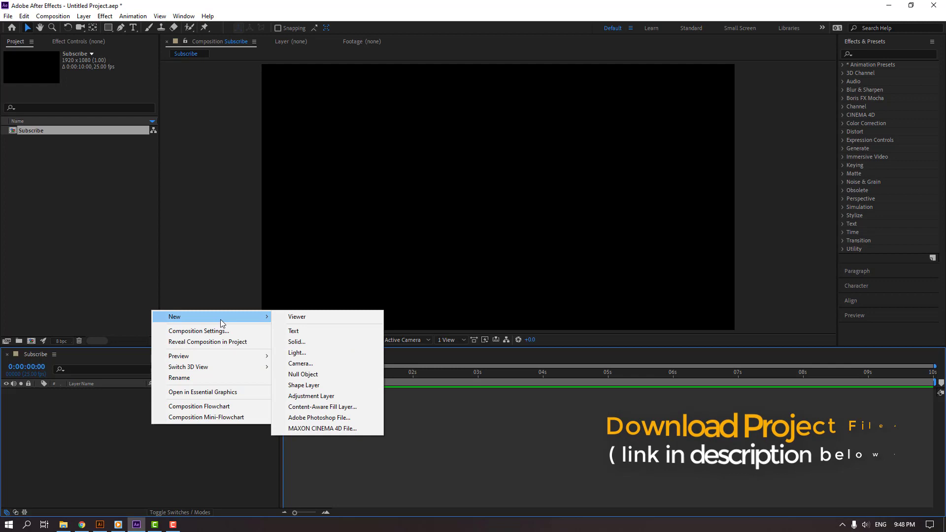
left_click(306, 342)
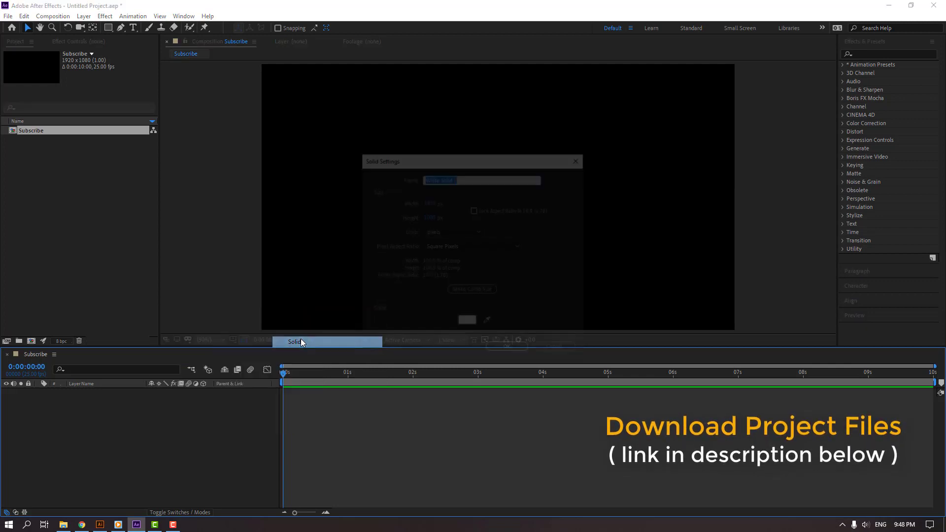
type("BG")
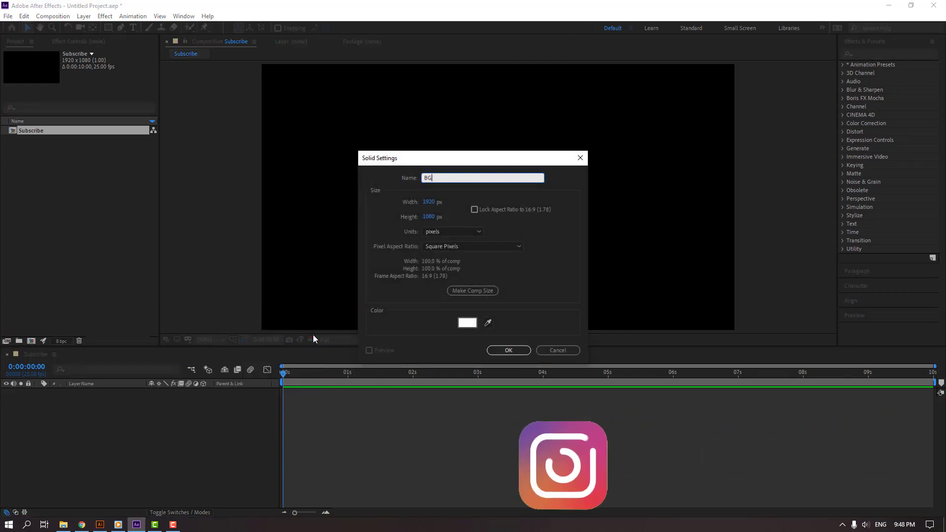
left_click(500, 351)
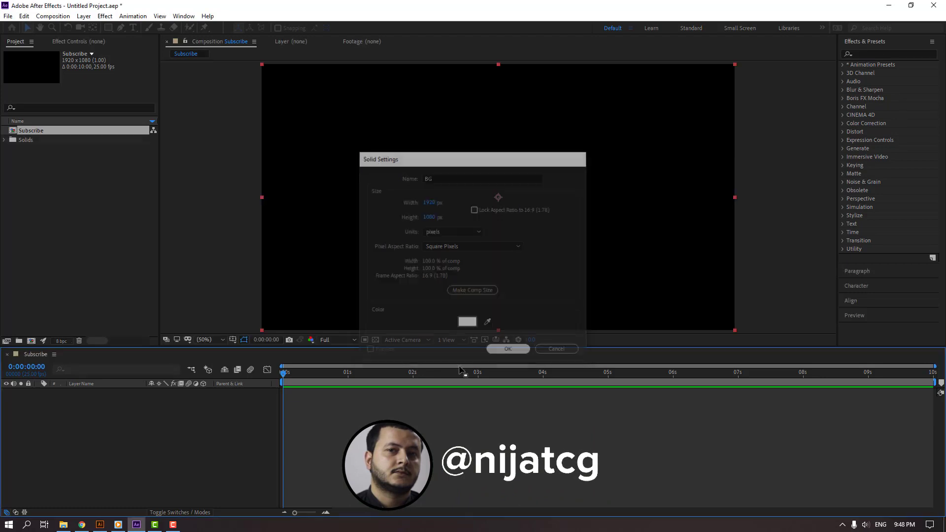
Apply a Fill effect to the BG layer and set its colour to near-white F9F9F9.
left_click(876, 53)
type("fill")
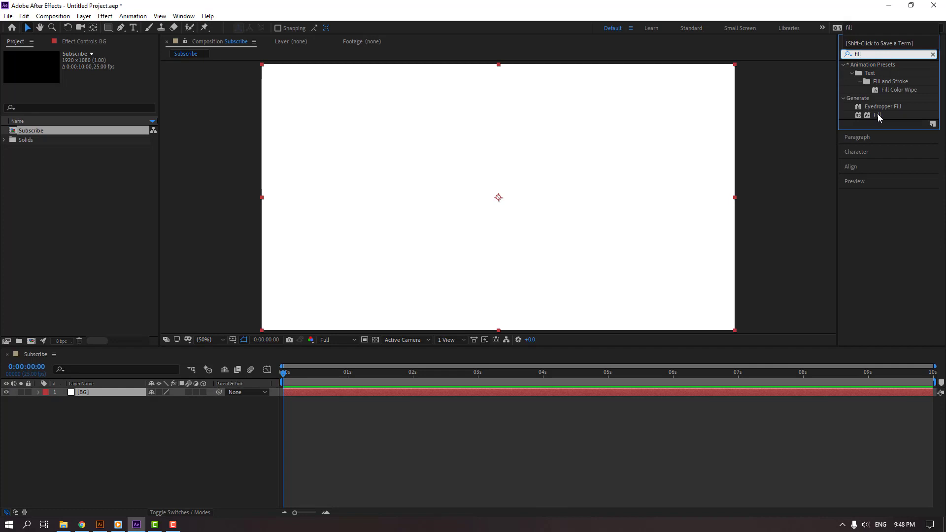
left_click_drag(878, 116, 89, 394)
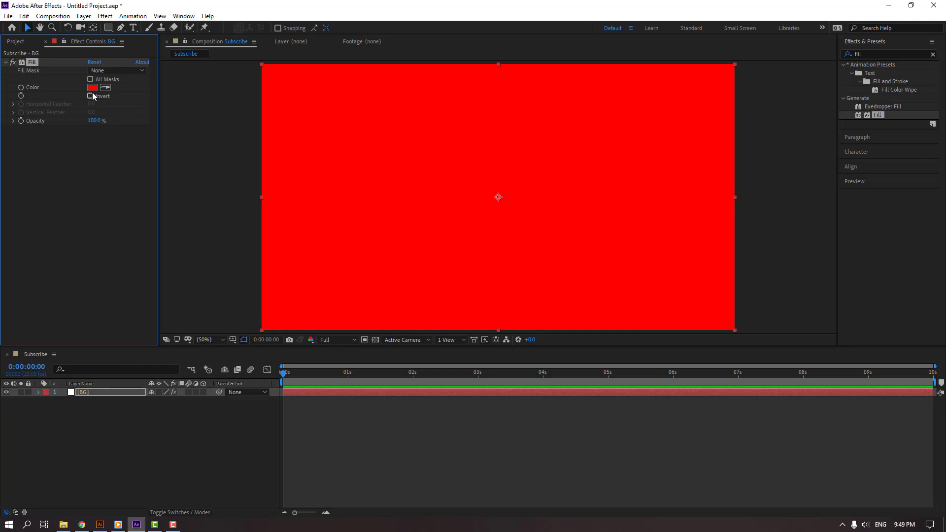
left_click(92, 88)
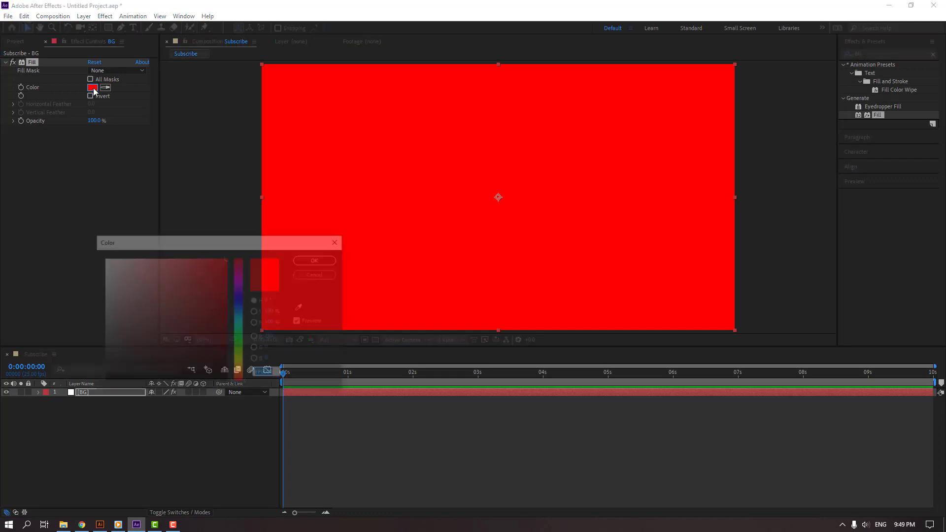
left_click(302, 307)
left_click(276, 300)
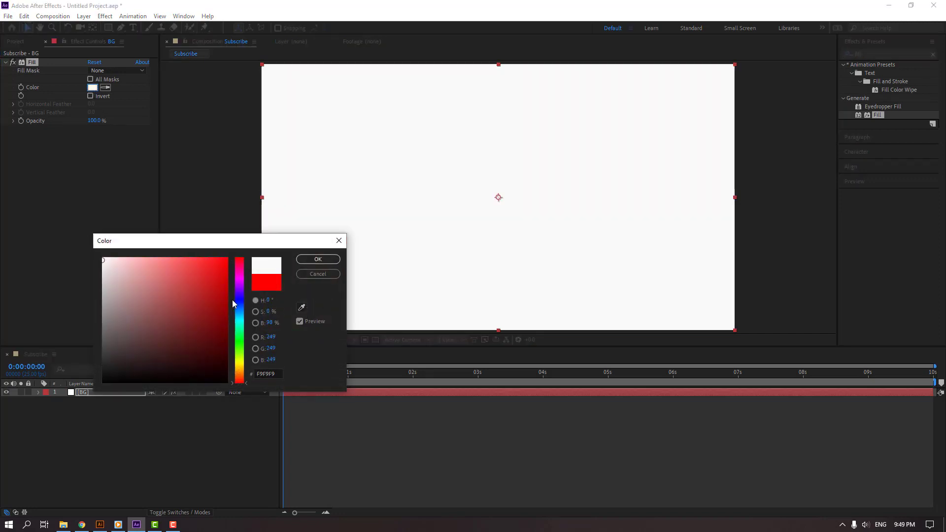
left_click(277, 375)
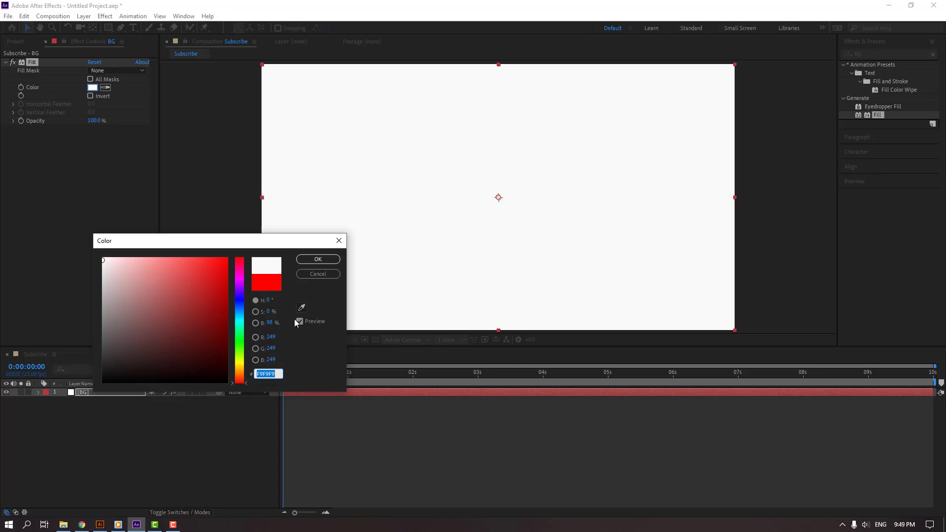
left_click(314, 259)
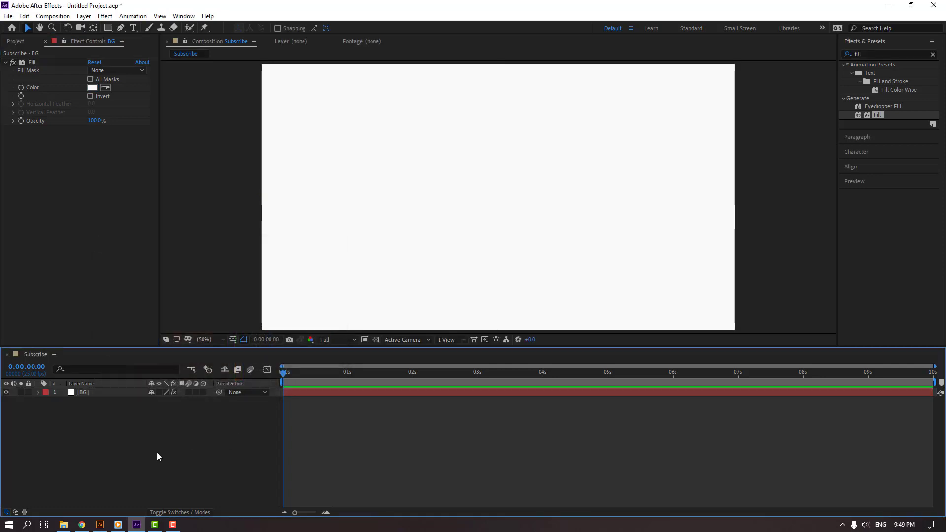
Lock the BG layer and turn on the title/action safe guides.
left_click(28, 392)
left_click(233, 339)
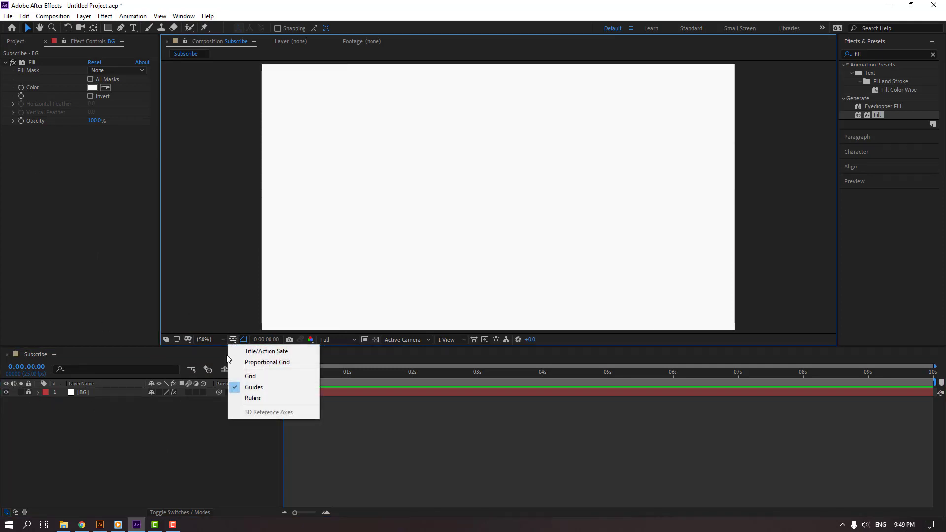
left_click(285, 354)
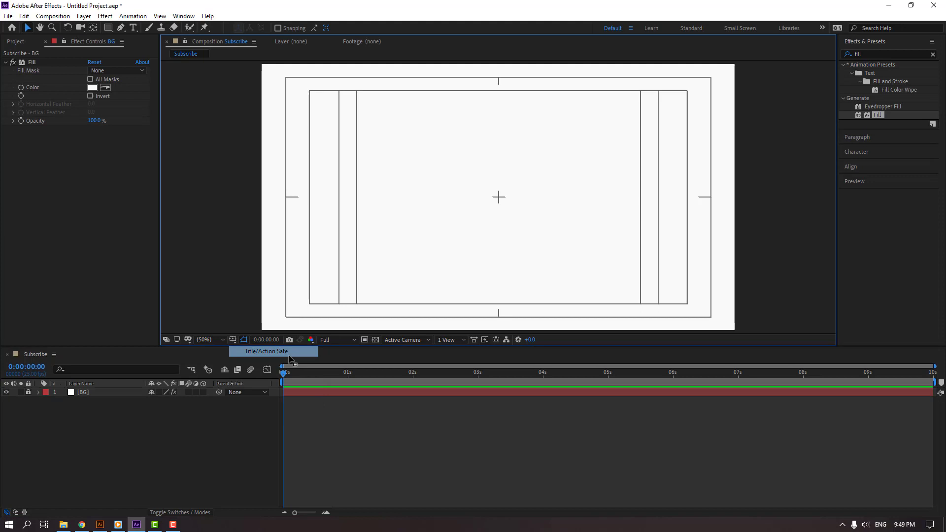
Draw a wide rectangle shape across the composition centre.
left_click(109, 27)
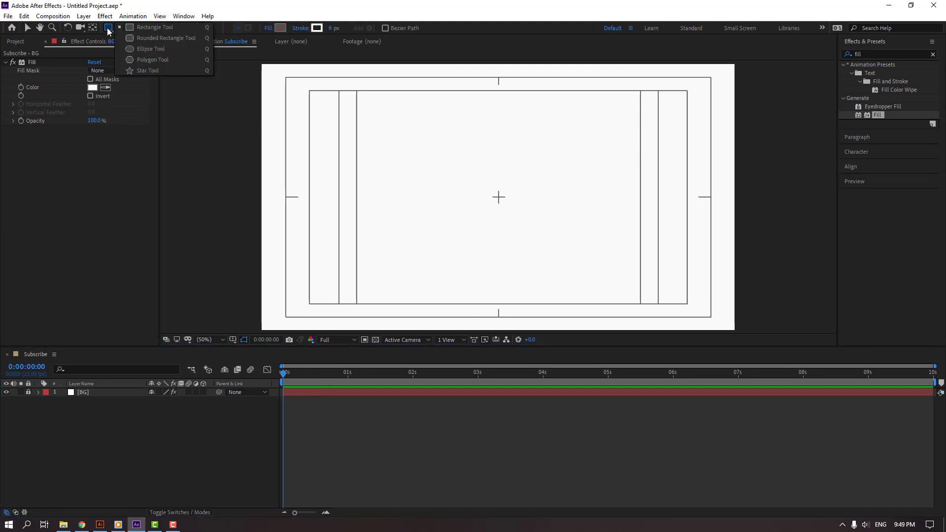
left_click(146, 29)
left_click_drag(383, 160, 608, 207)
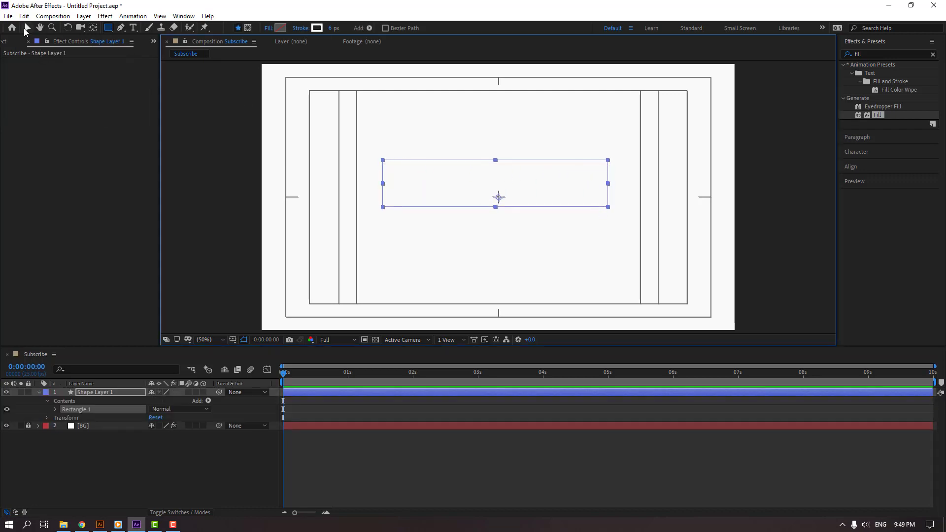
left_click(26, 28)
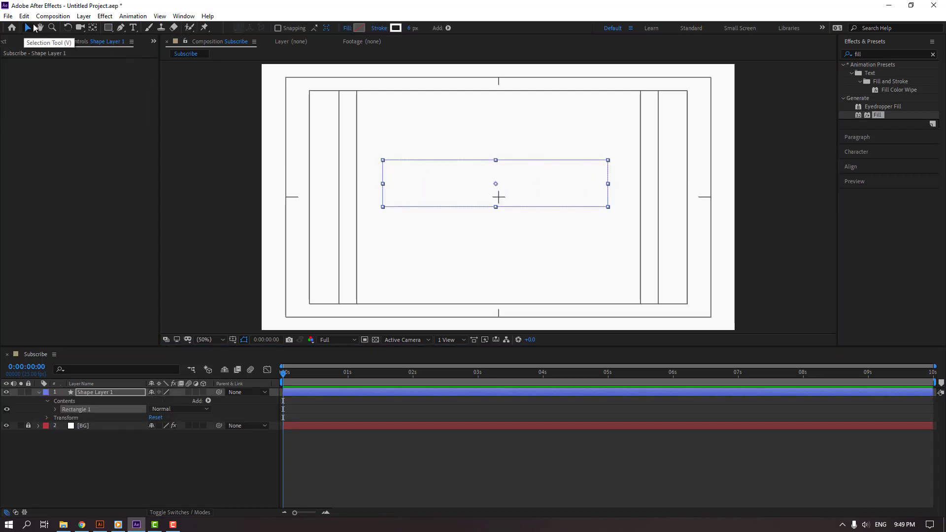
Give the rectangle a 0 px stroke and a pure red FF0000 fill.
left_click(409, 29)
type("0")
key("Return")
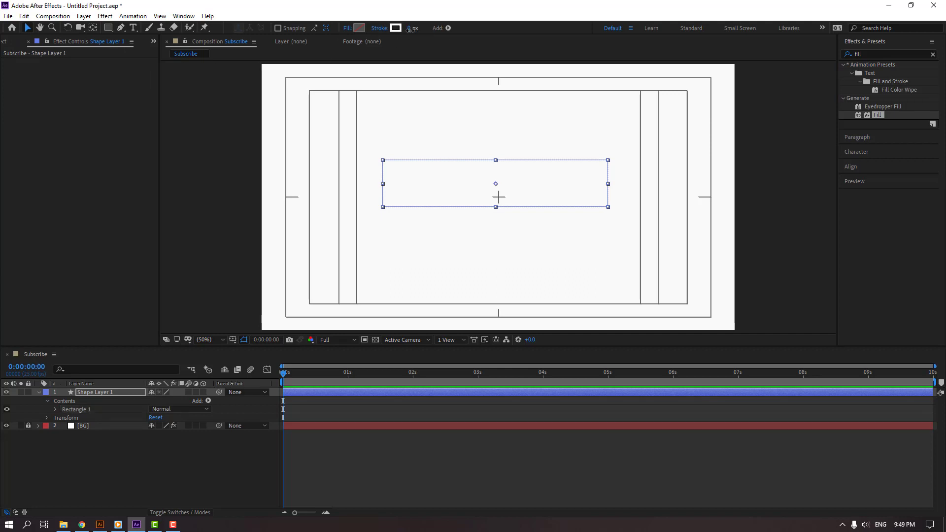
left_click(358, 28)
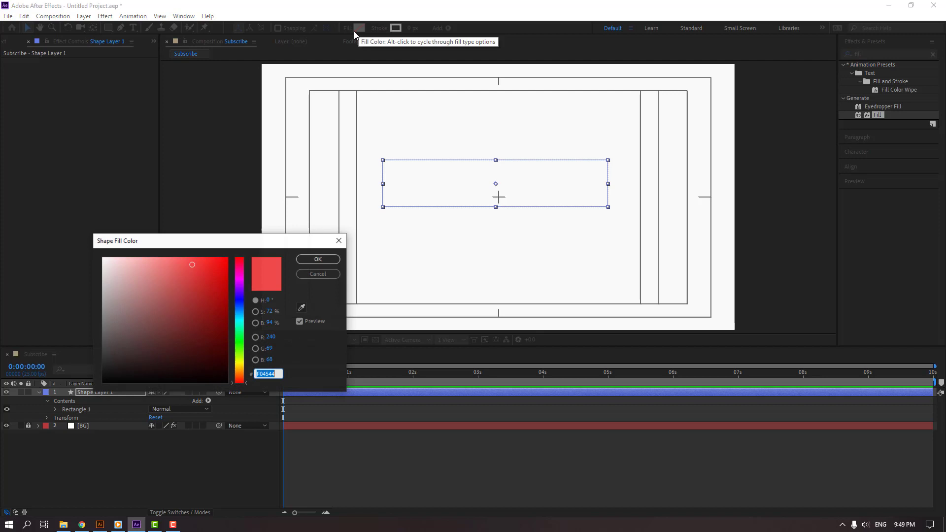
left_click(302, 308)
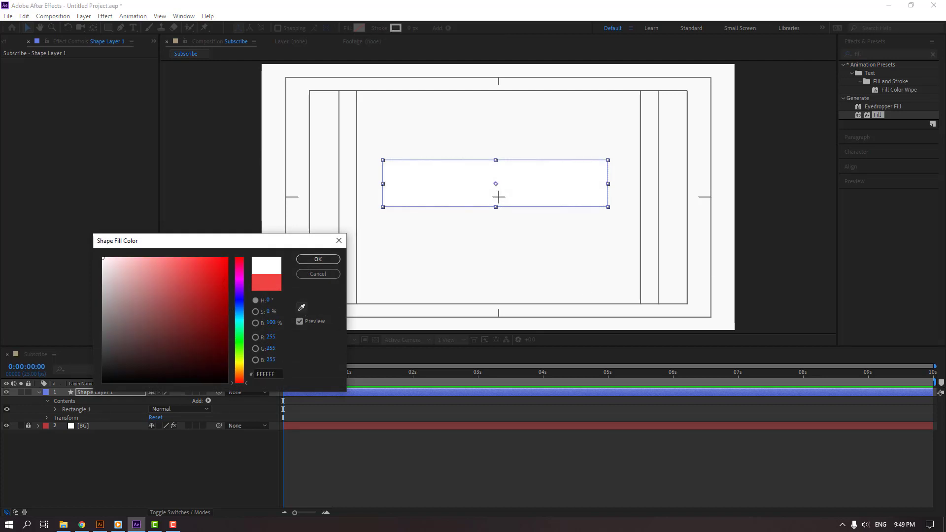
left_click(228, 258)
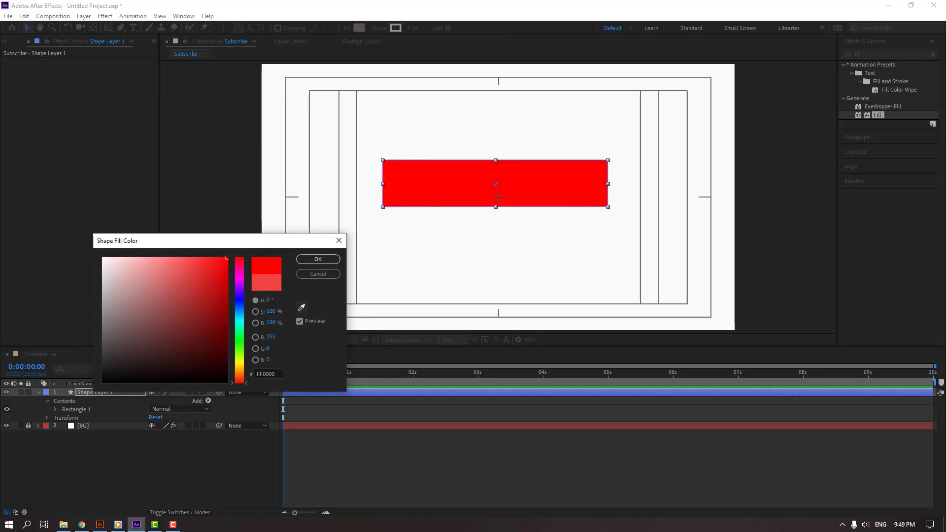
left_click(318, 260)
Rename Shape Layer 1 to 'red'.
left_click(38, 393)
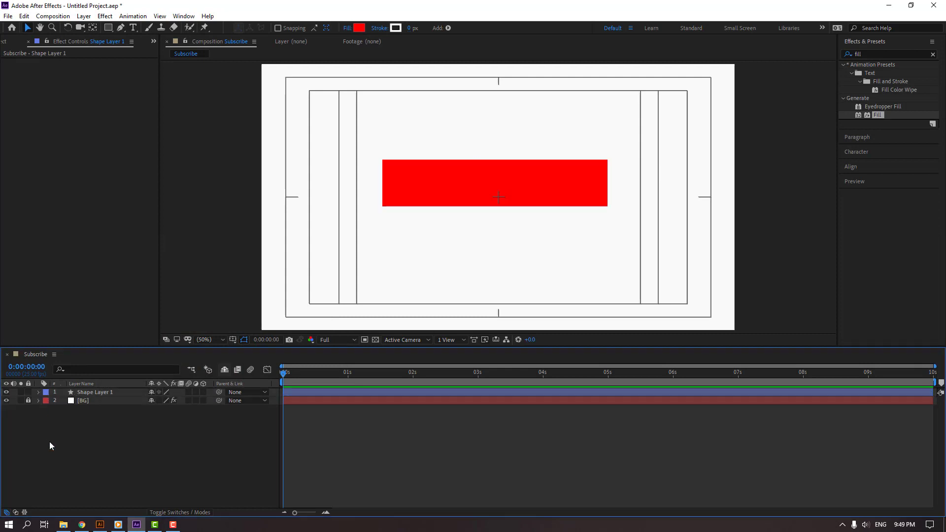
left_click(444, 200)
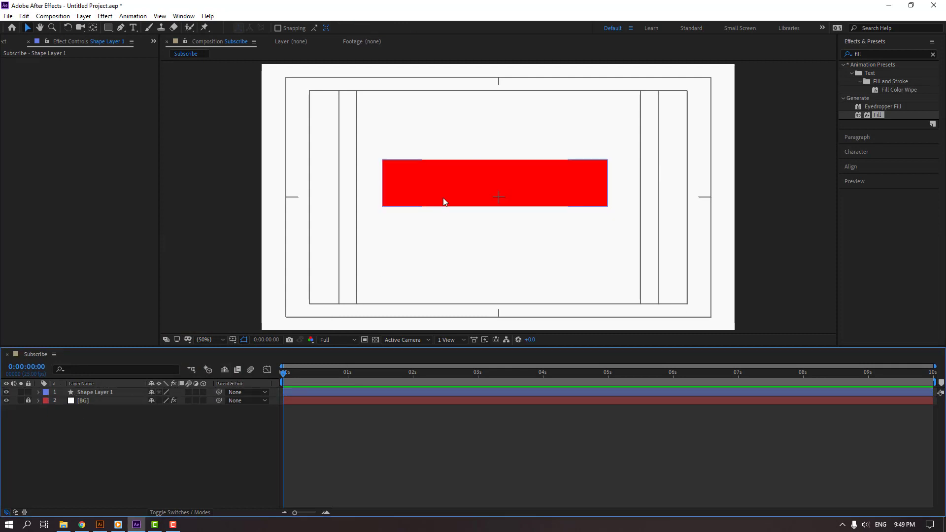
left_click(104, 397)
key("Return")
type("r")
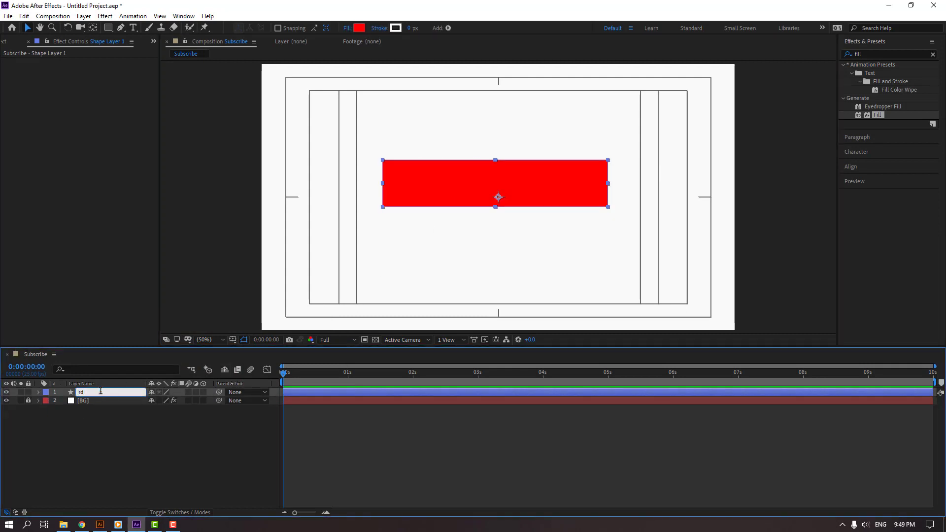
type("ed")
key("Return")
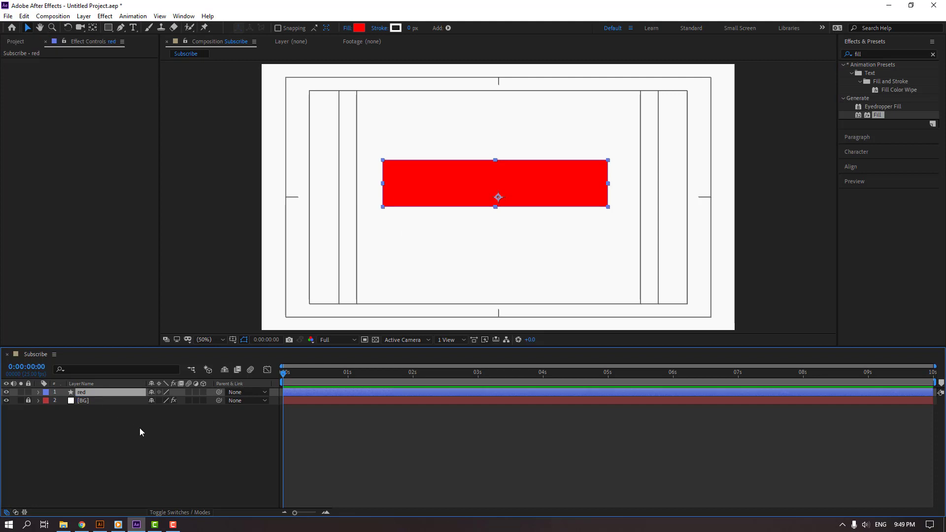
Create a 'SUBSCRIBE' text layer and move it onto the red rectangle.
left_click(111, 442)
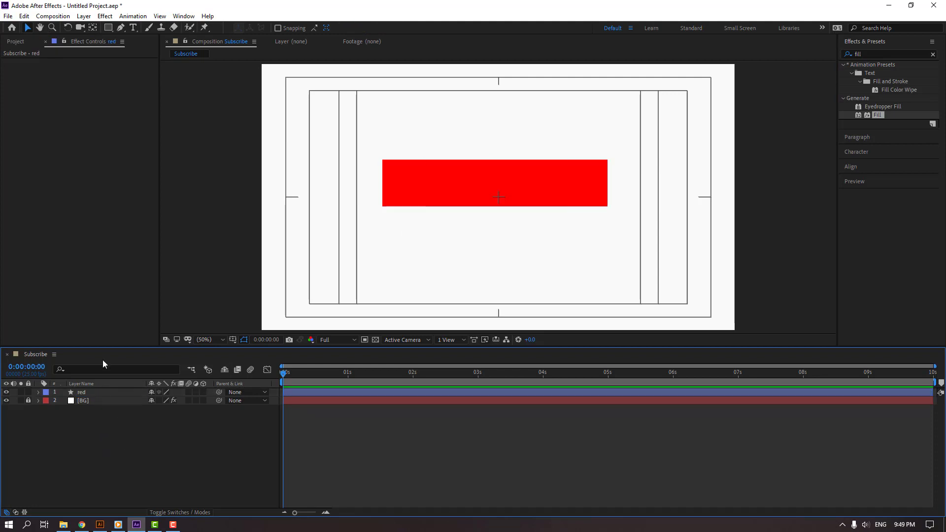
left_click(133, 28)
left_click(405, 183)
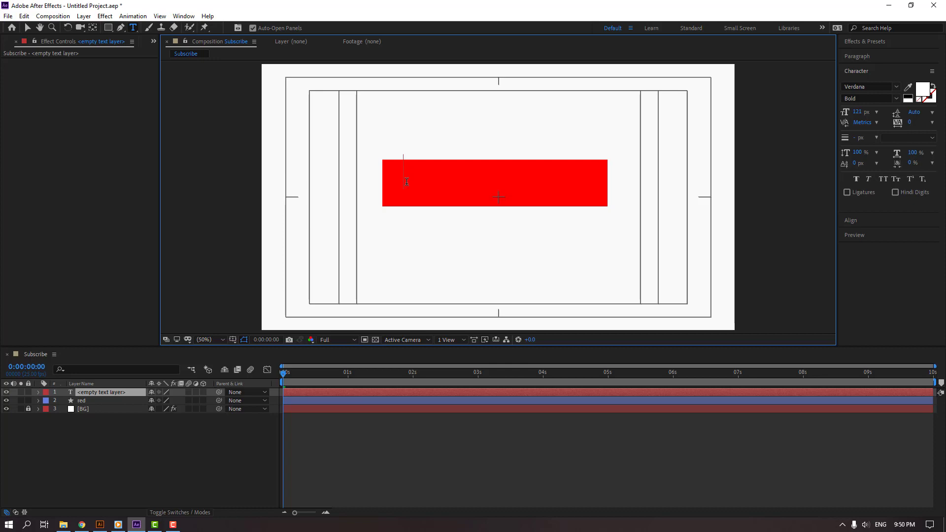
type("S")
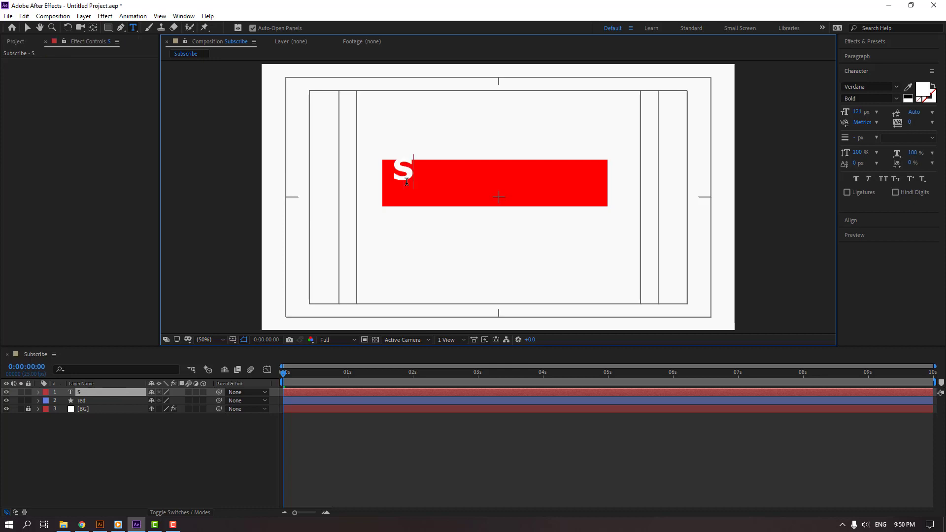
type("UBSCR")
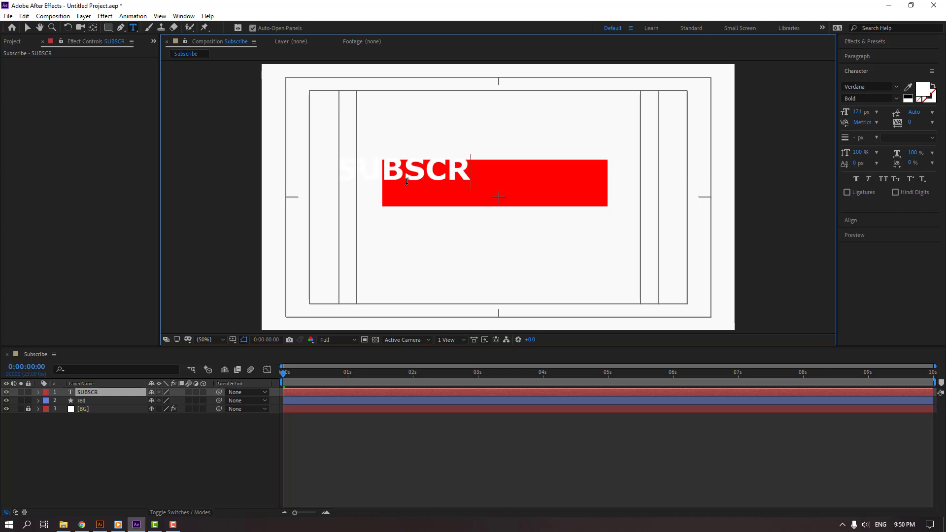
type("IBE")
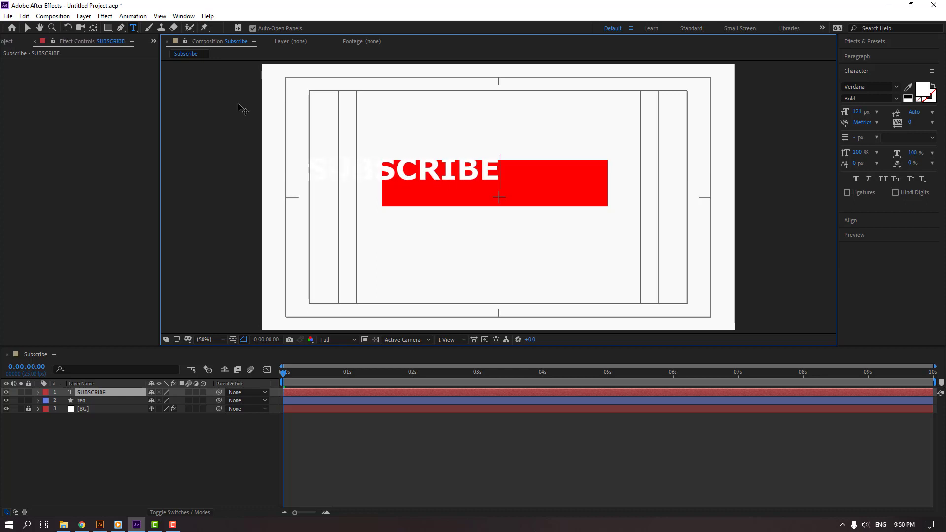
left_click(28, 28)
left_click_drag(450, 175, 537, 187)
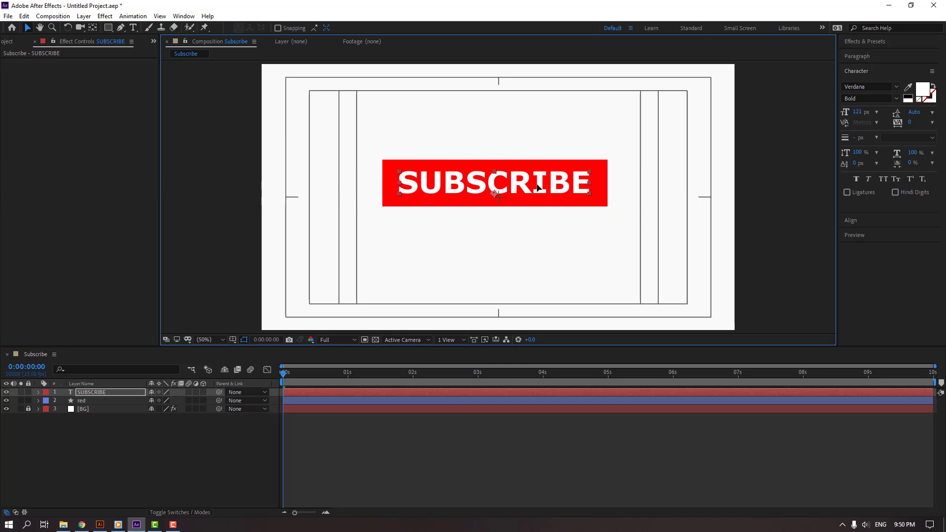
left_click(135, 431)
Using the Align panel, centre the red bar both ways and SUBSCRIBE horizontally.
left_click(850, 220)
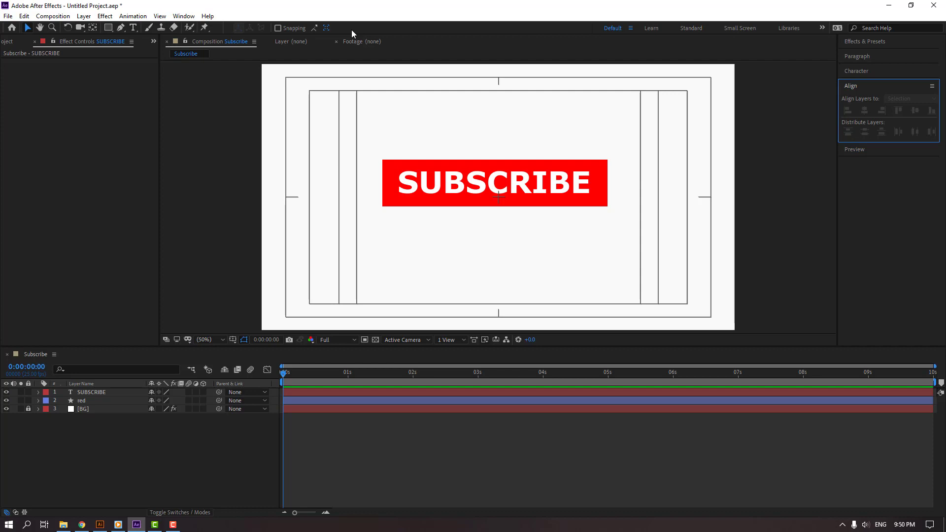
left_click(184, 16)
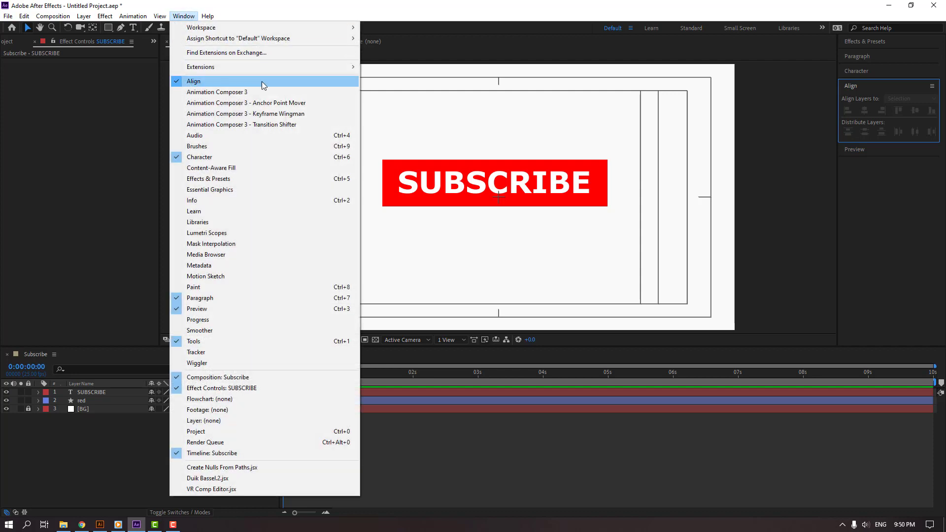
left_click(241, 83)
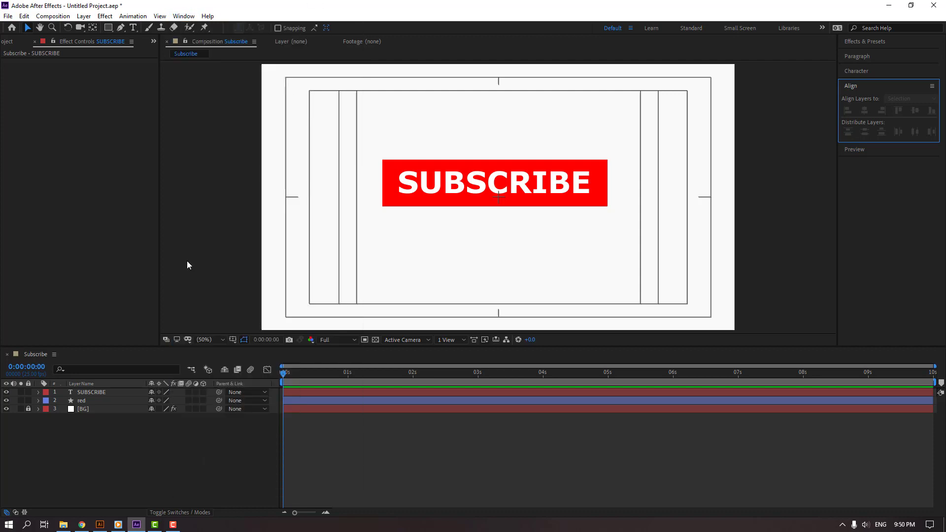
left_click(80, 402)
left_click(82, 405)
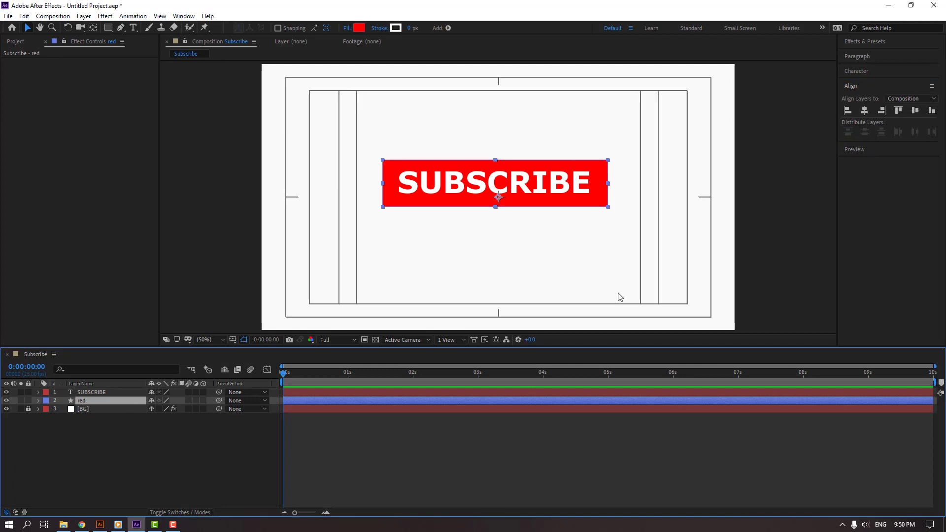
left_click(864, 112)
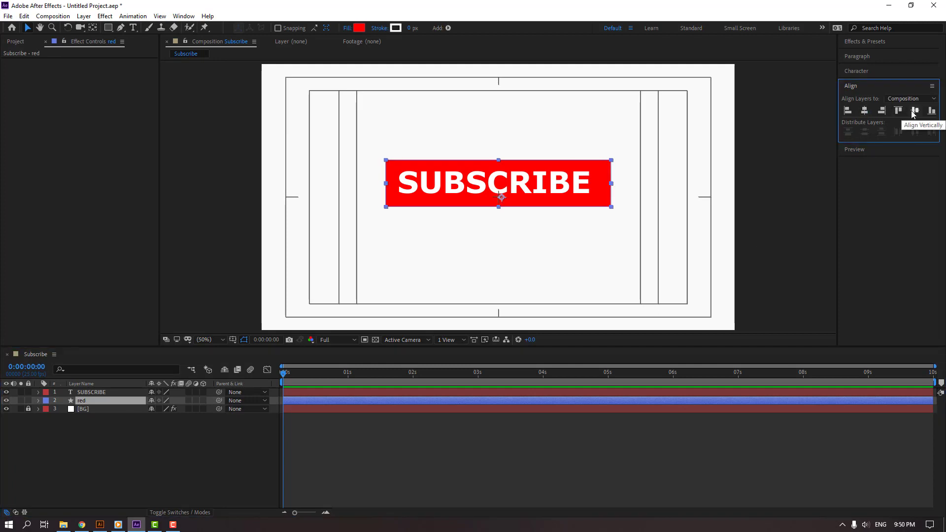
left_click(914, 111)
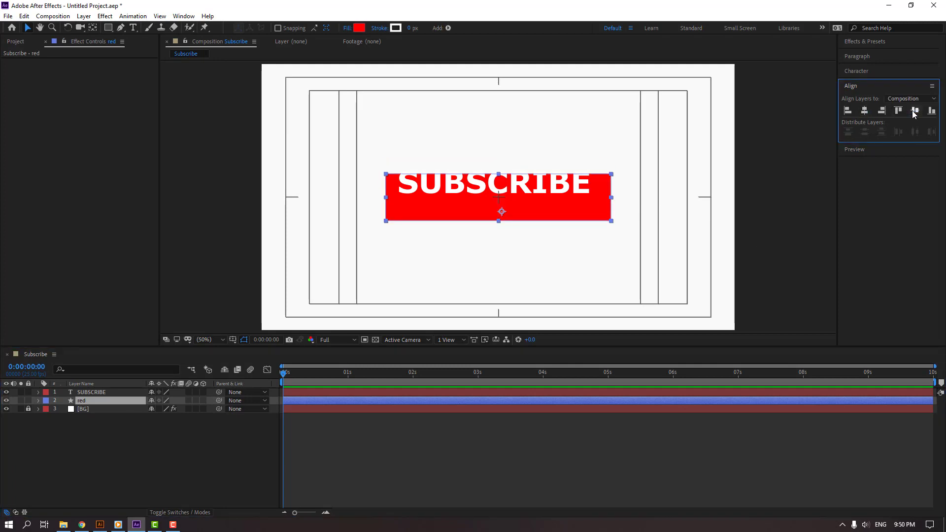
left_click(89, 392)
left_click(864, 112)
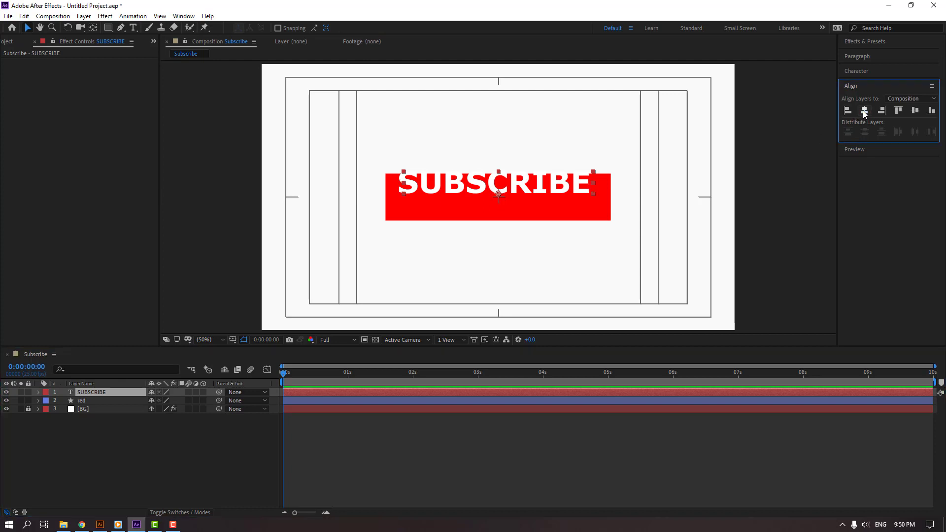
Centre the SUBSCRIBE text vertically, then hide the text layer.
left_click(915, 111)
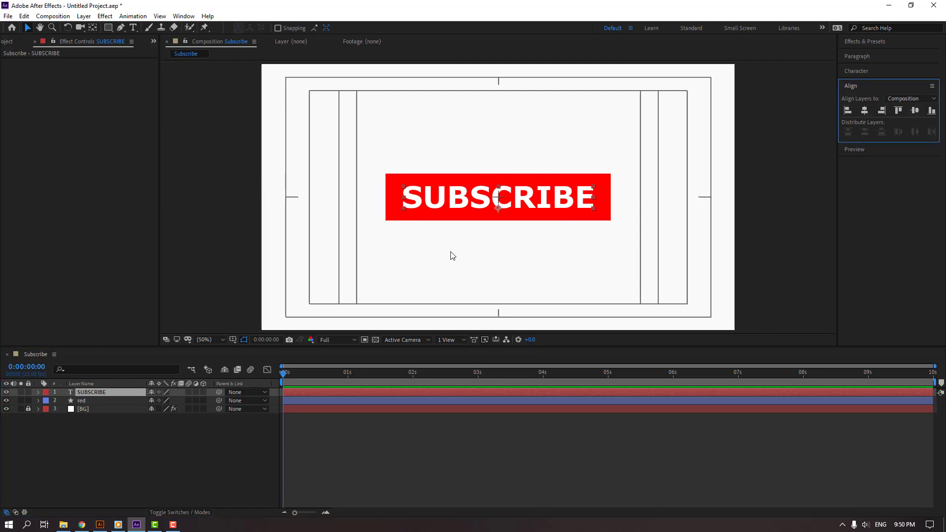
left_click(94, 455)
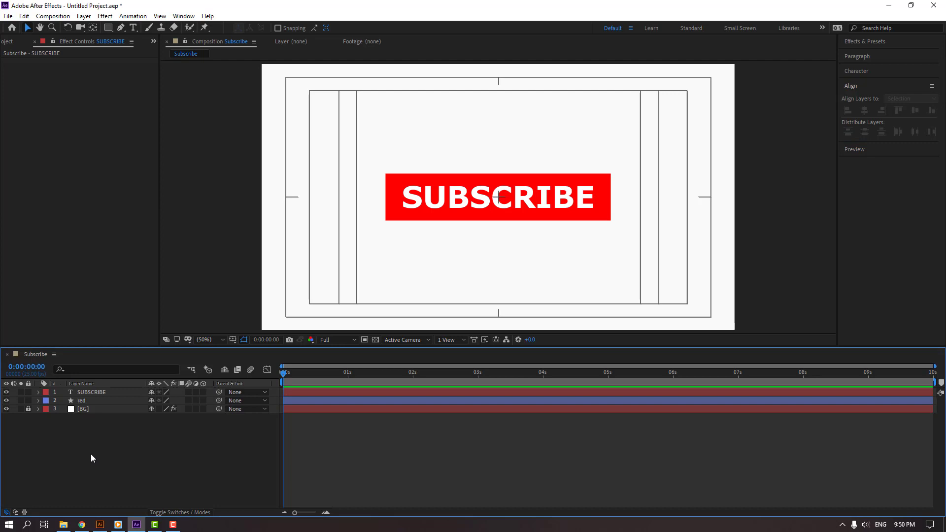
left_click(7, 392)
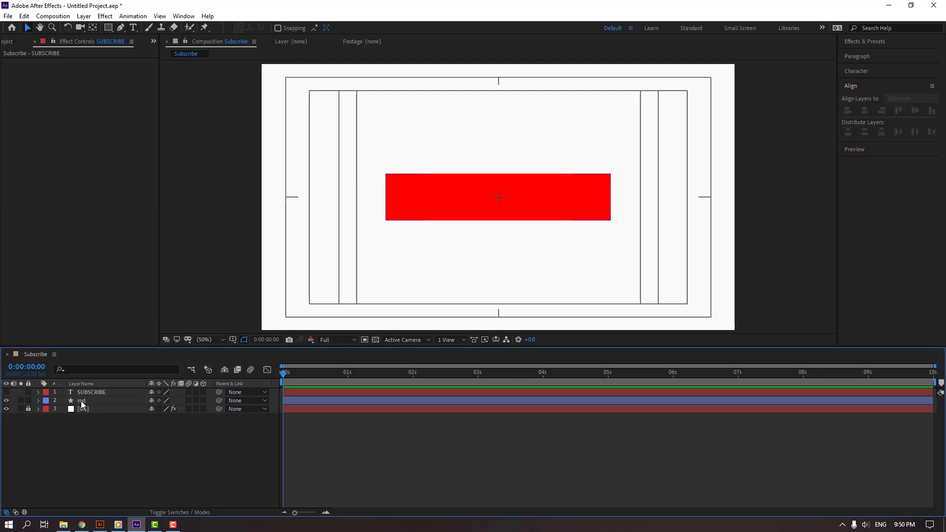
Snap the red bar's anchor point to its centre with the Pan Behind tool and Ctrl+Alt+Home.
left_click(81, 401)
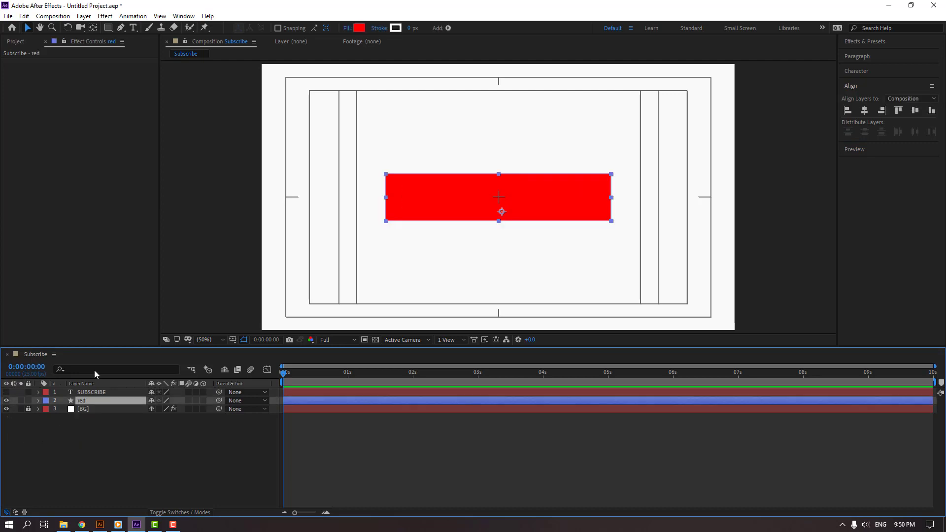
left_click(92, 28)
key("ctrl+alt+Home")
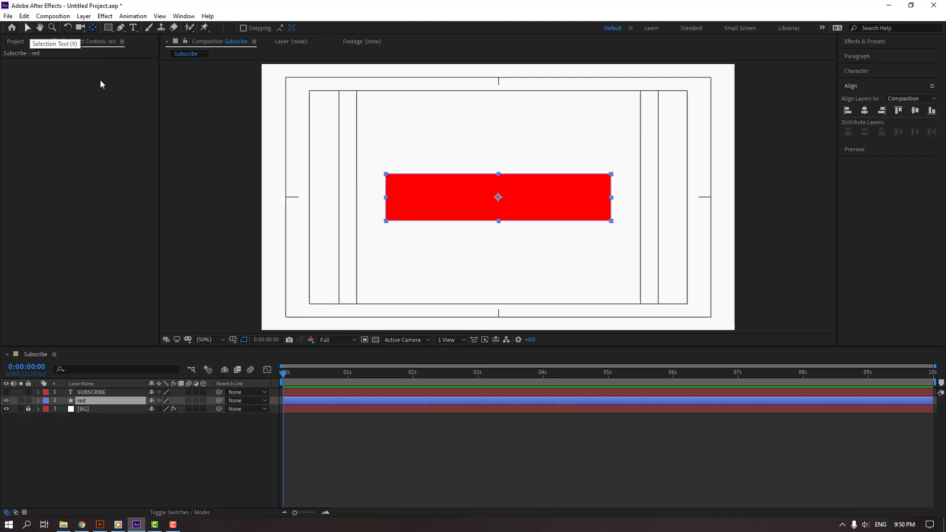
left_click(28, 29)
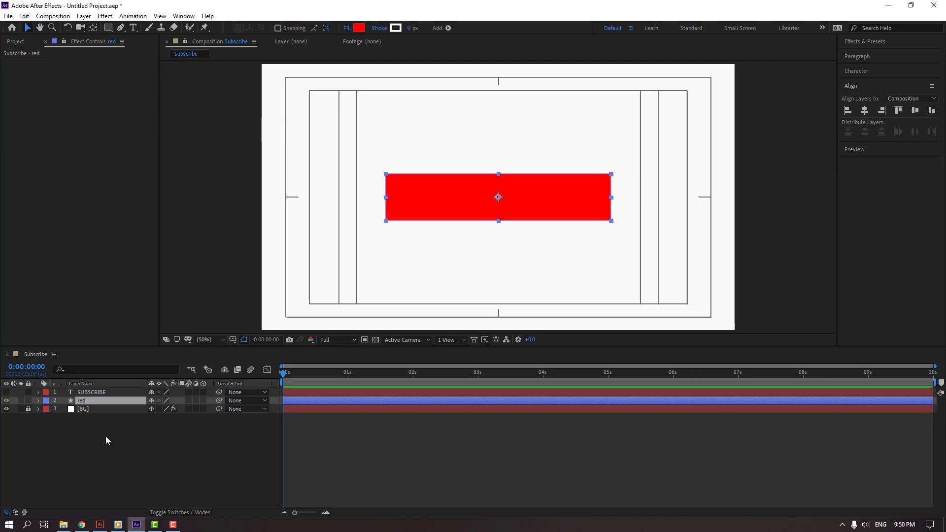
Unlink the red layer's Scale and keyframe its vertical scale at 0% on the first frame.
left_click(82, 401)
key("s")
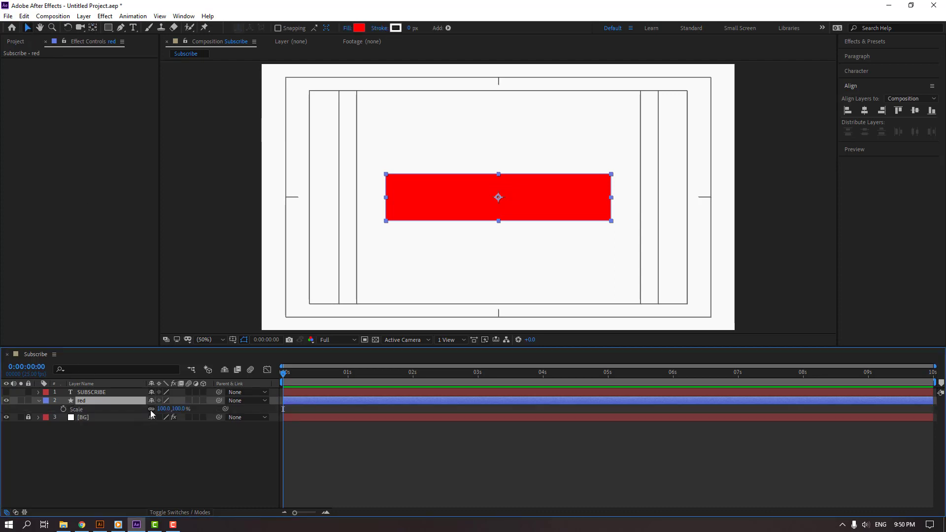
left_click(151, 409)
left_click_drag(178, 408, 174, 421)
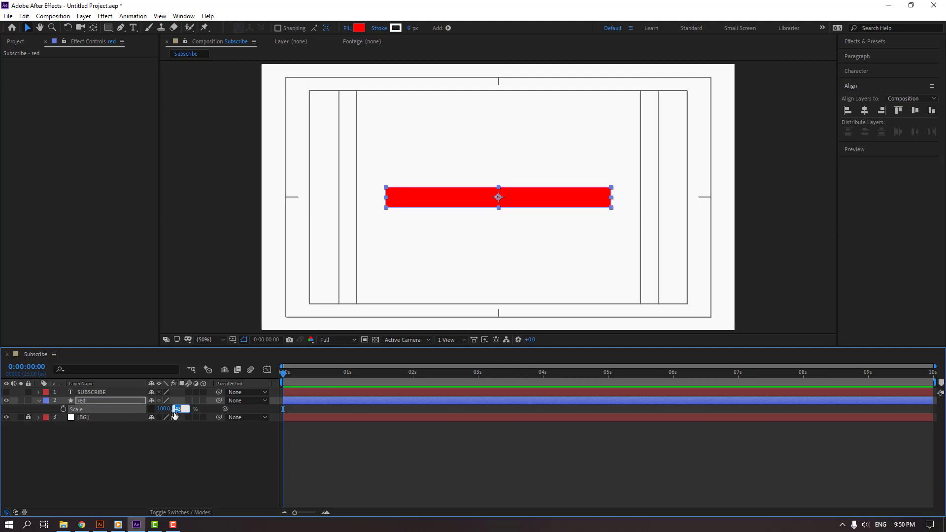
left_click_drag(177, 412, 178, 414)
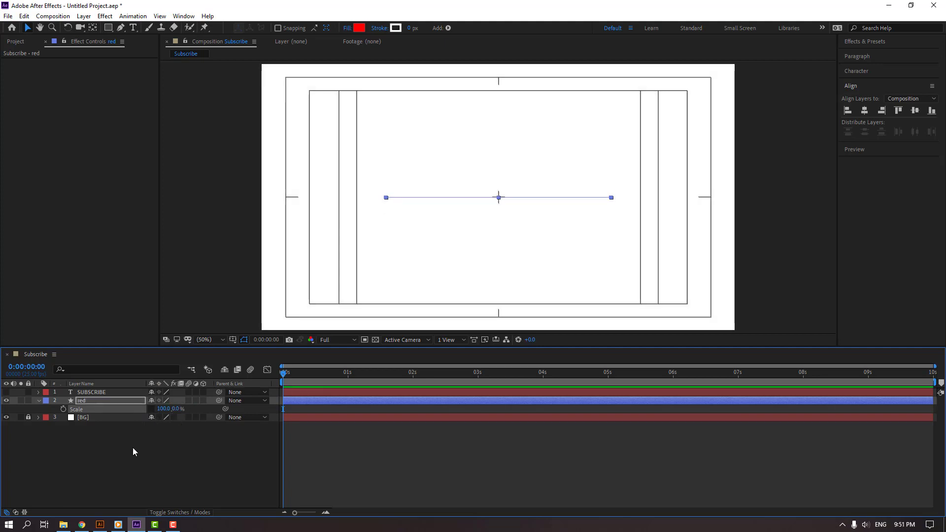
left_click(64, 409)
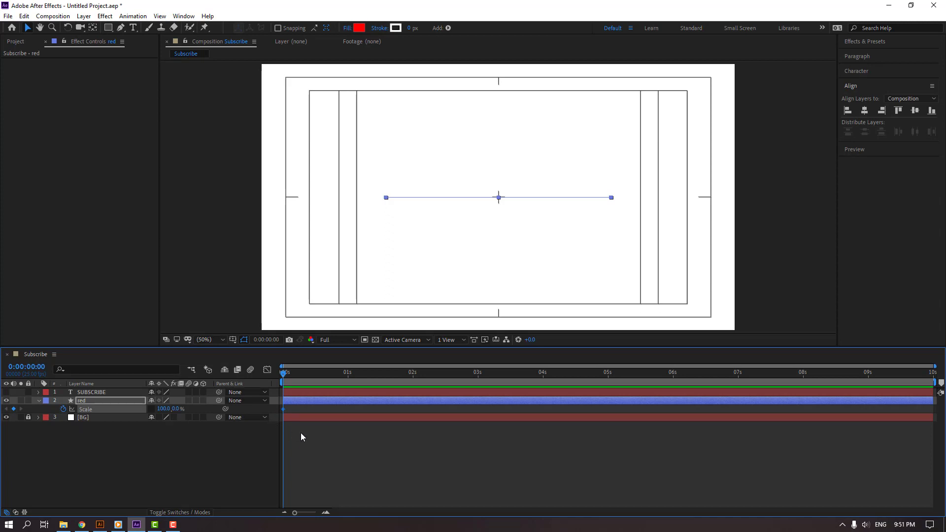
Ten frames later set the vertical scale to 100%, preview, and select both keyframes.
key("shift+Page_Down")
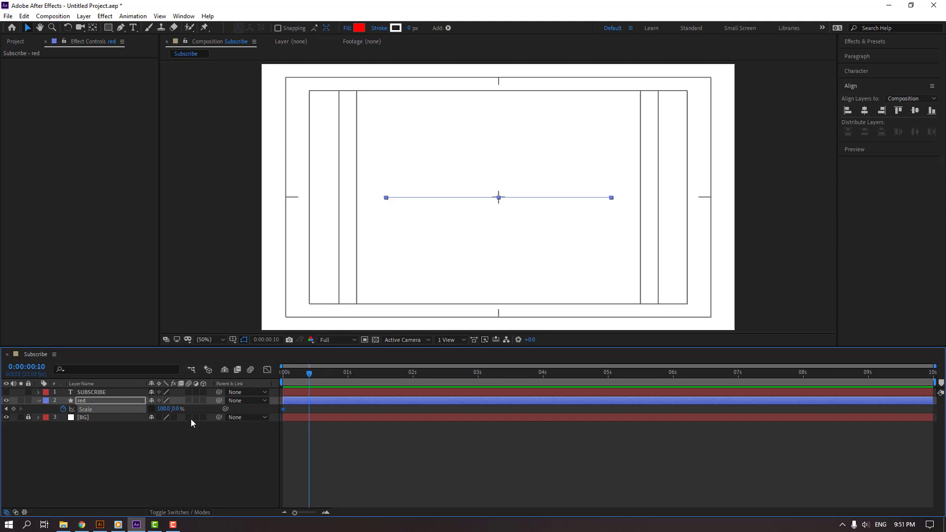
left_click(178, 409)
type("20")
key("Return")
left_click(329, 410)
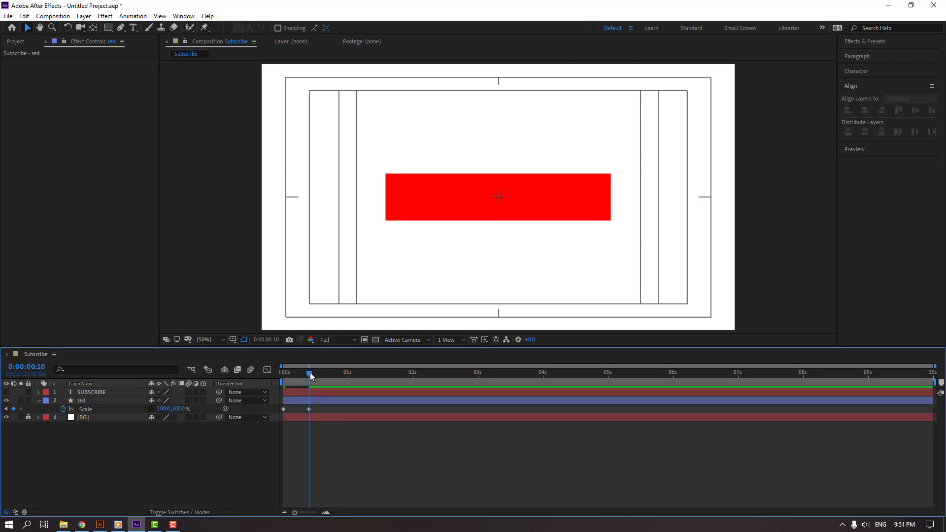
left_click(288, 374)
key("space")
key("space")
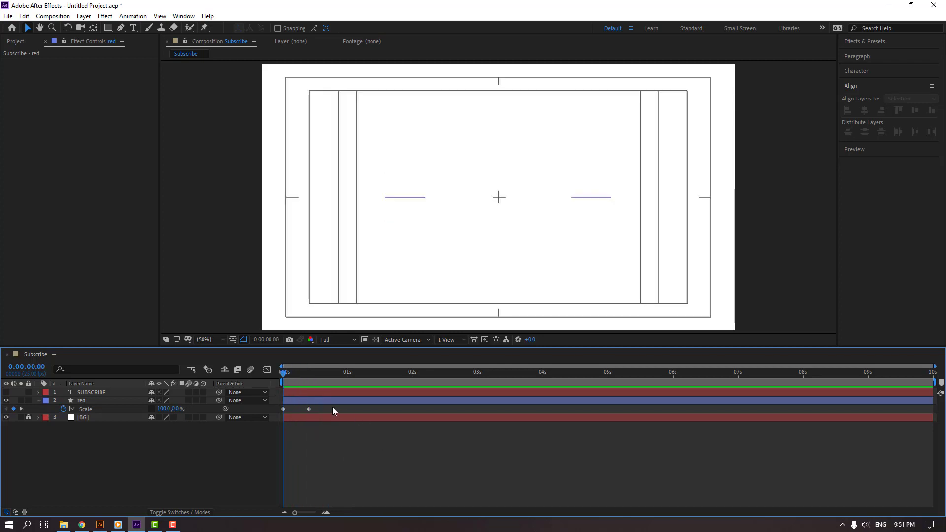
left_click_drag(332, 407, 283, 410)
Apply easing to both Scale keyframes of the red bar.
right_click(282, 409)
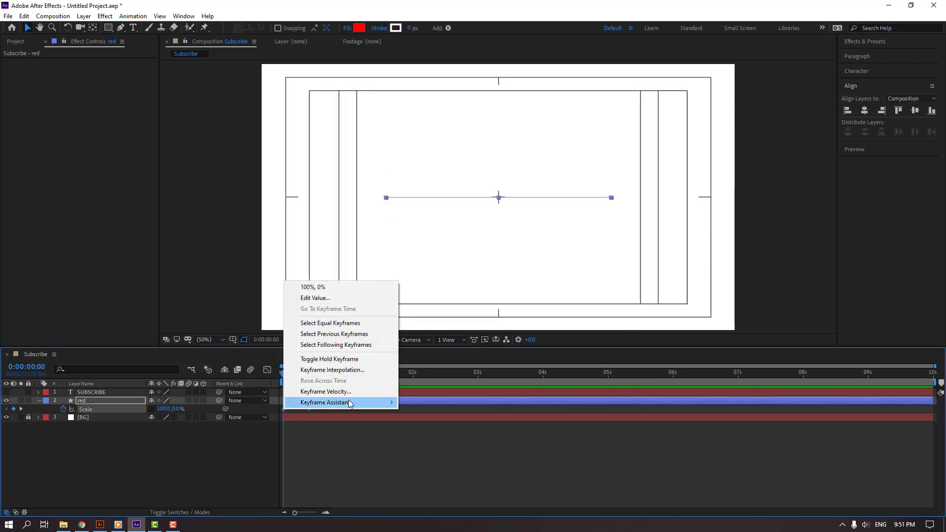
mouse_move(367, 403)
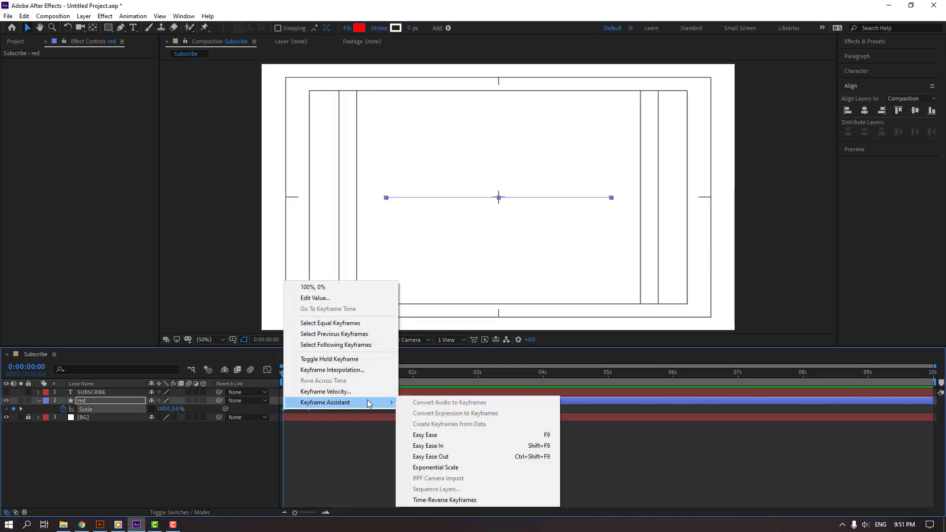
left_click(537, 436)
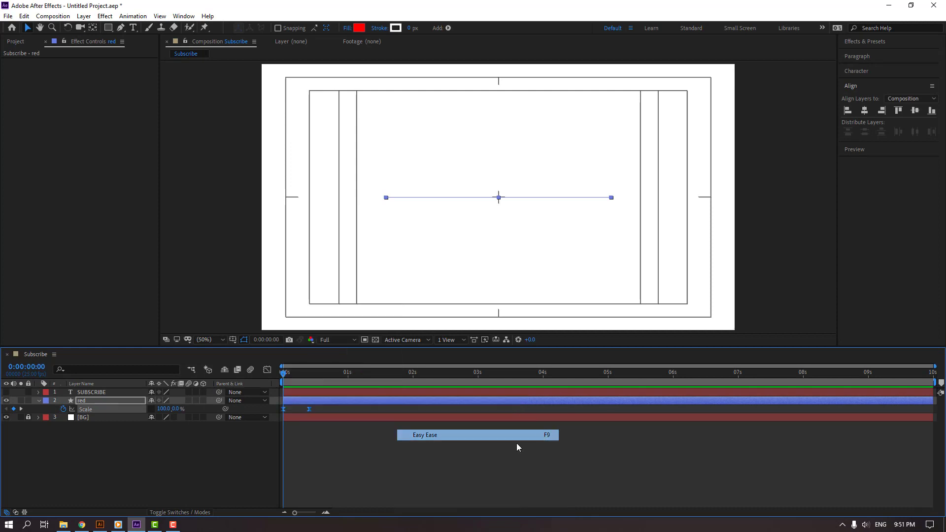
In the Graph Editor, lengthen the Scale influence handle to sharpen the speed curve, then preview.
left_click(267, 369)
scroll(372, 446, "up", 5)
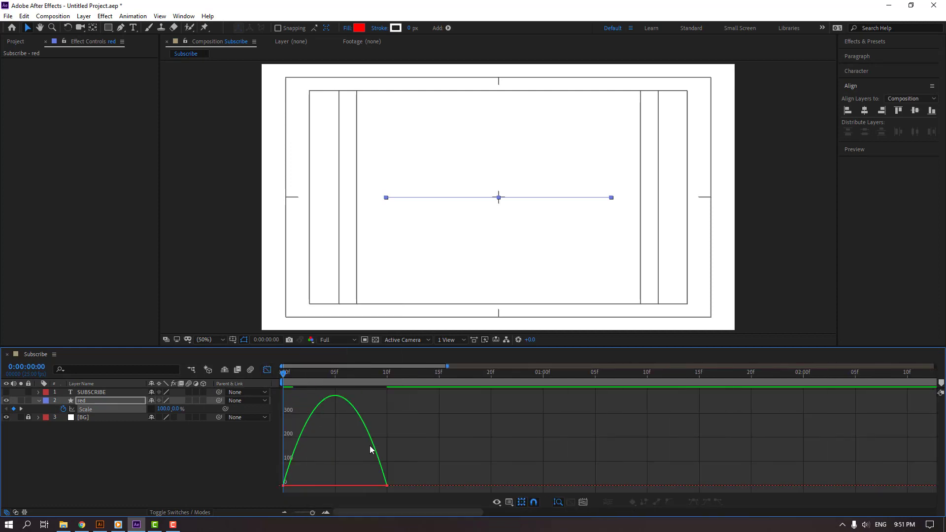
left_click(485, 475)
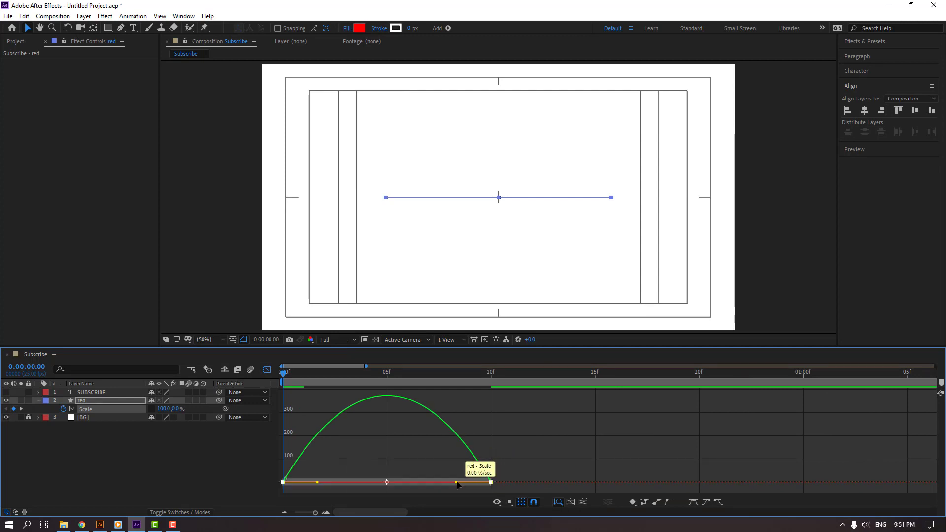
left_click_drag(457, 482, 387, 484)
scroll(469, 485, "down", 4)
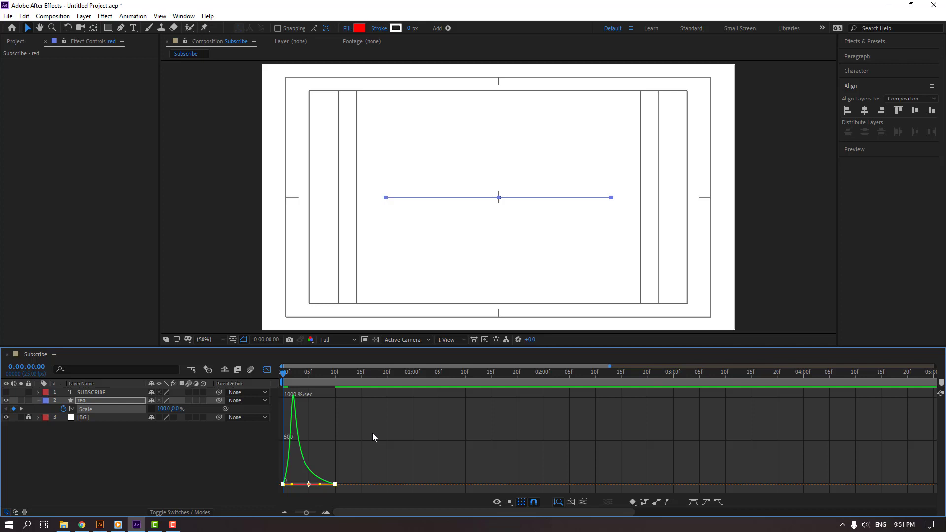
key("space")
key("space")
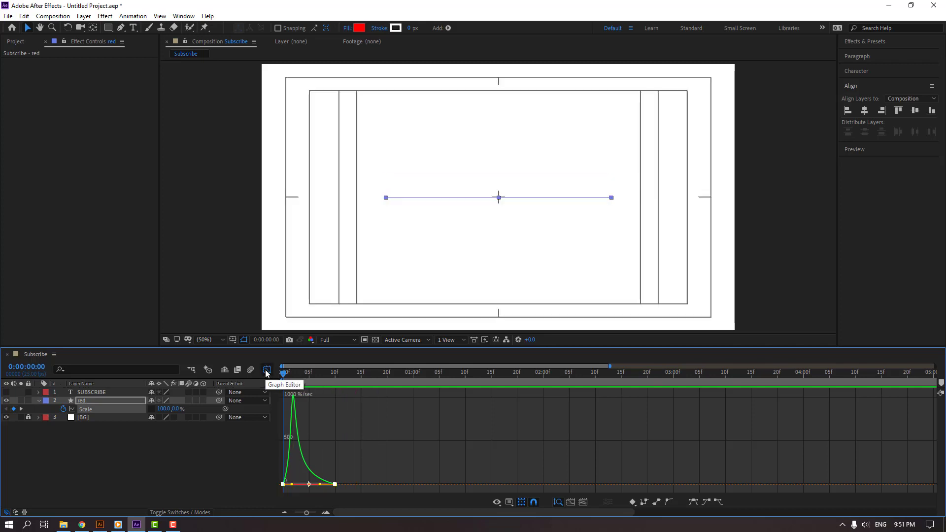
Move the second Scale keyframe later so the bar opens more slowly, and preview.
left_click(267, 371)
left_click(368, 436)
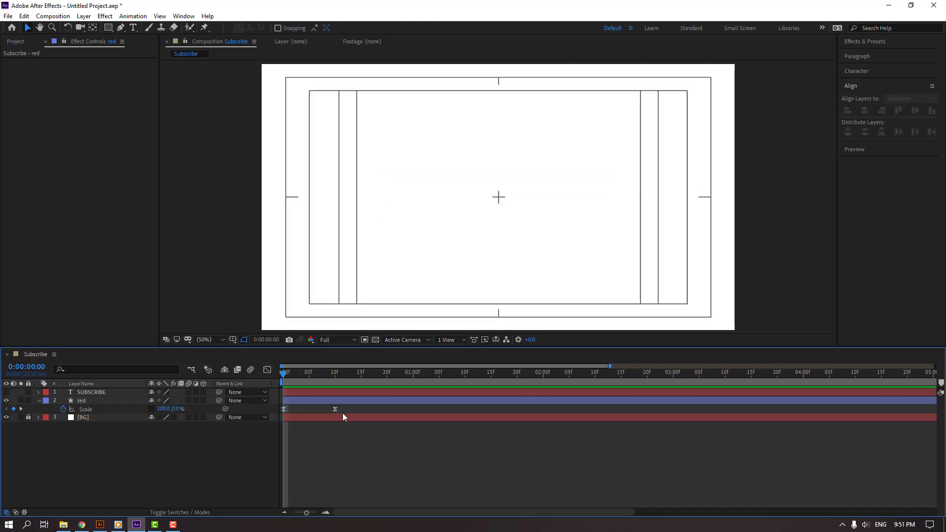
left_click_drag(336, 409, 430, 412)
left_click(451, 454)
key("space")
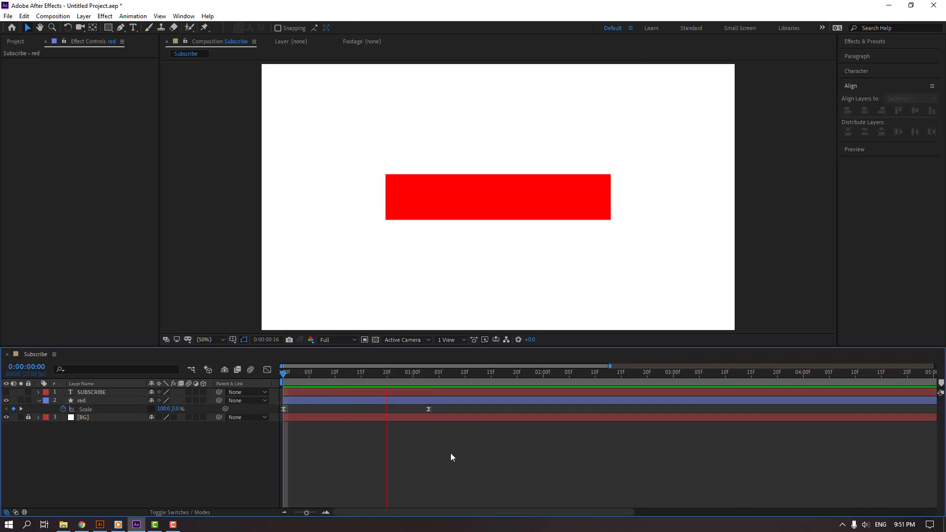
key("space")
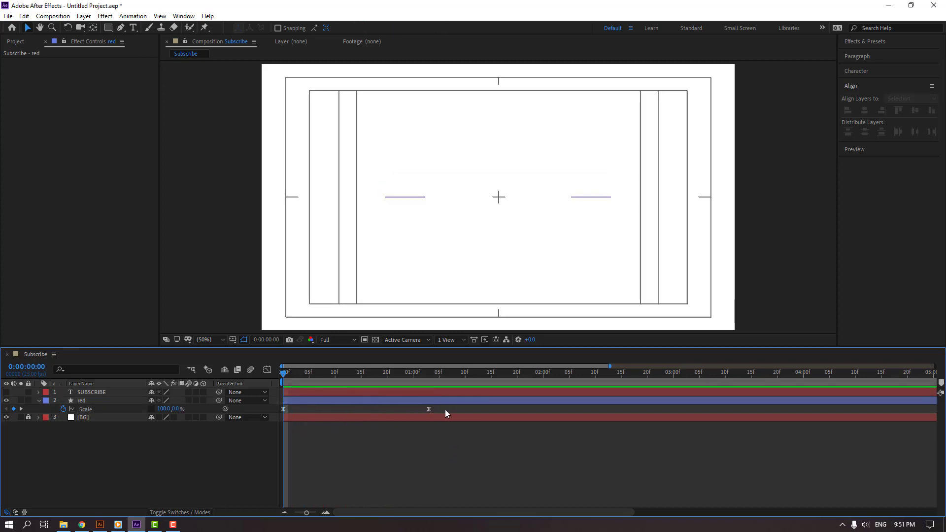
Shift both Scale keyframes one frame later and preview the result.
left_click(377, 410)
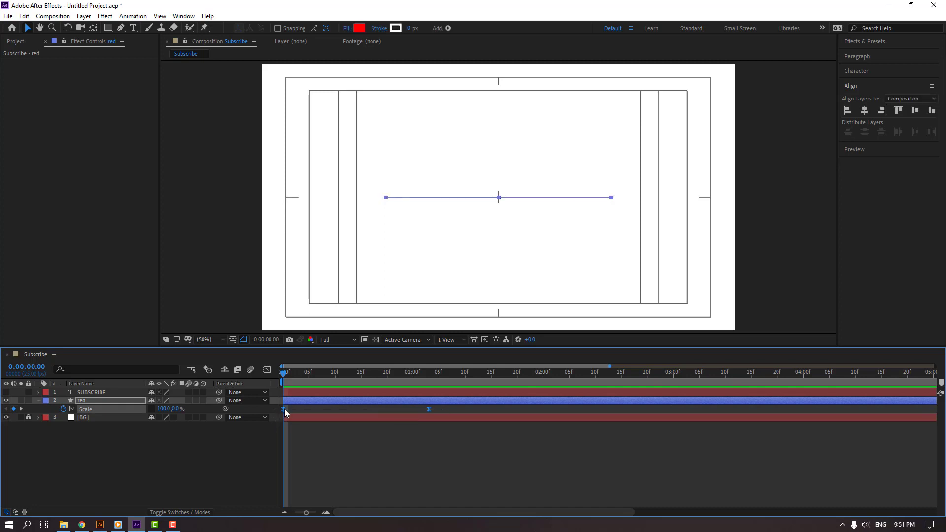
left_click_drag(284, 410, 299, 413)
key("space")
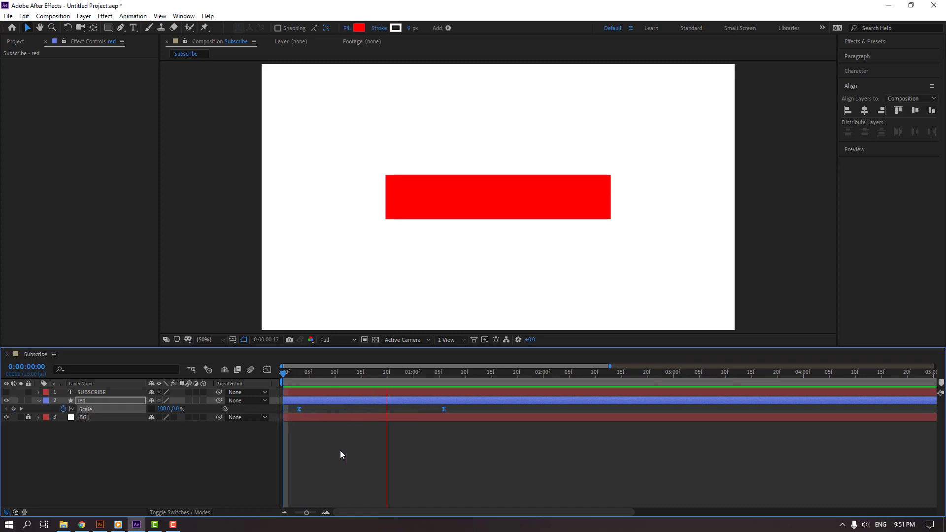
left_click(335, 372)
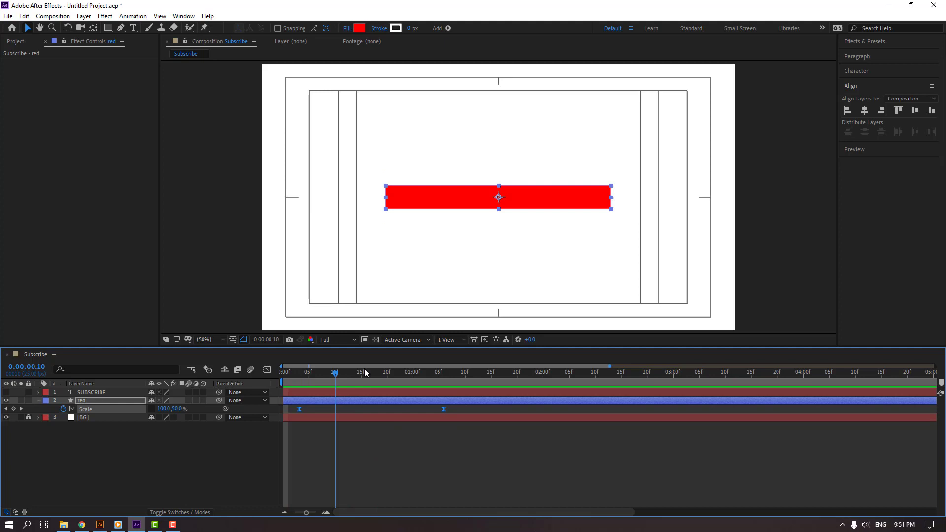
key("space")
key("space")
left_click(132, 438)
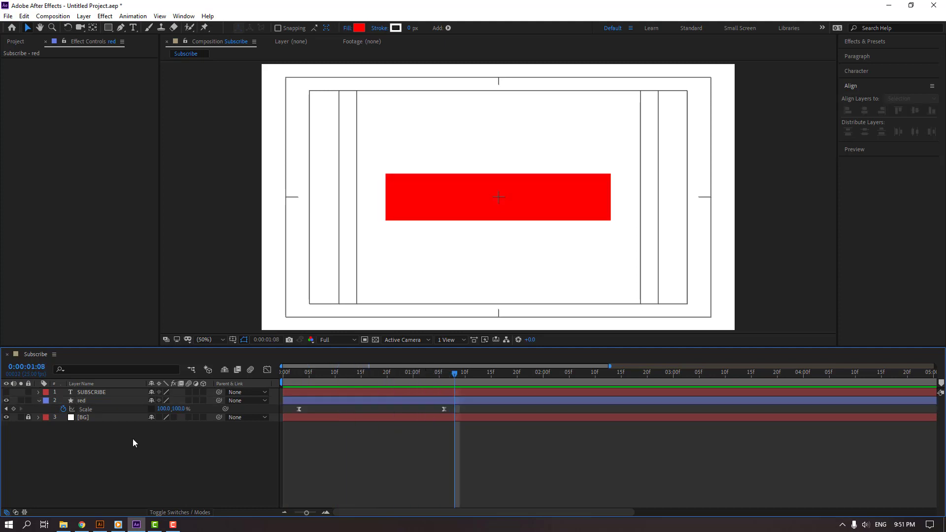
Make the SUBSCRIBE layer visible and bring up the Animation Composer 3 panel.
left_click(91, 392)
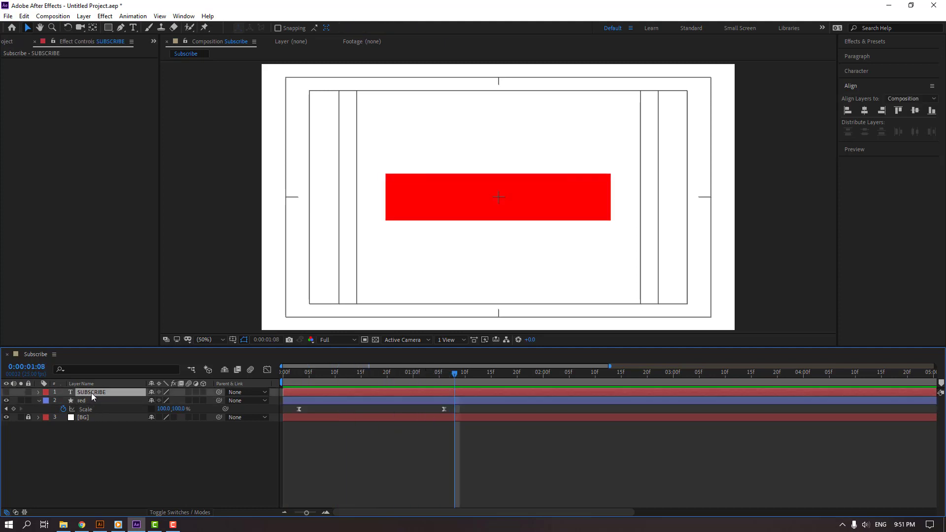
left_click(7, 393)
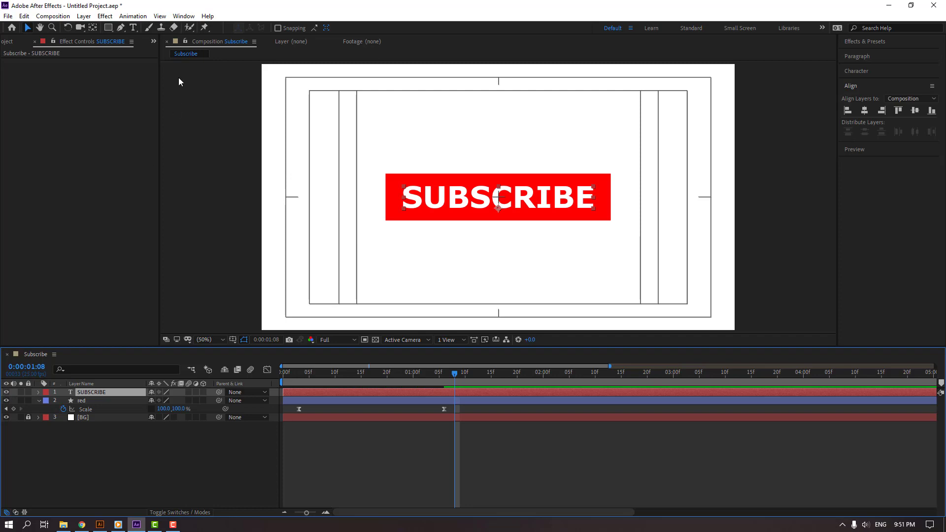
left_click(187, 16)
left_click(187, 16)
left_click(190, 15)
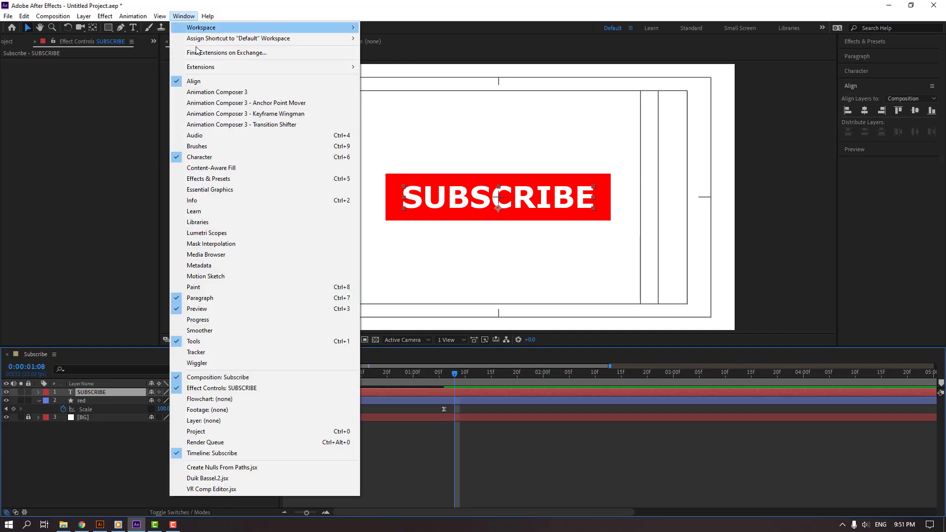
left_click(217, 92)
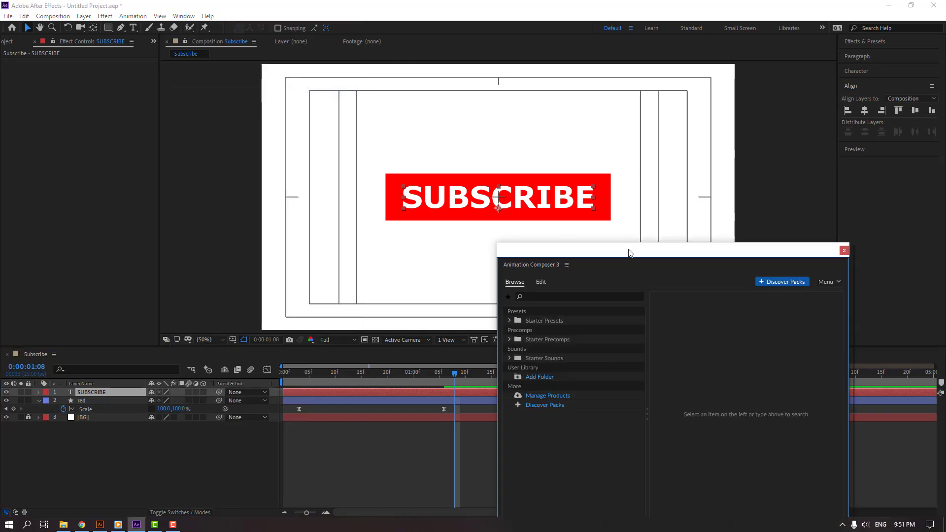
left_click_drag(629, 252, 450, 107)
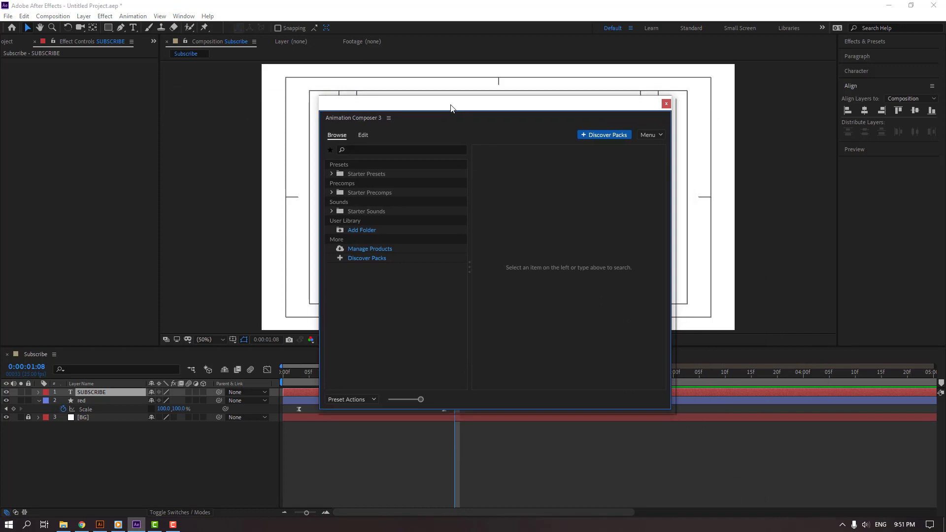
Apply the Overshoot Scale & Tracking Characters preset, Bottom variant, as an In animation on SUBSCRIBE.
left_click(331, 173)
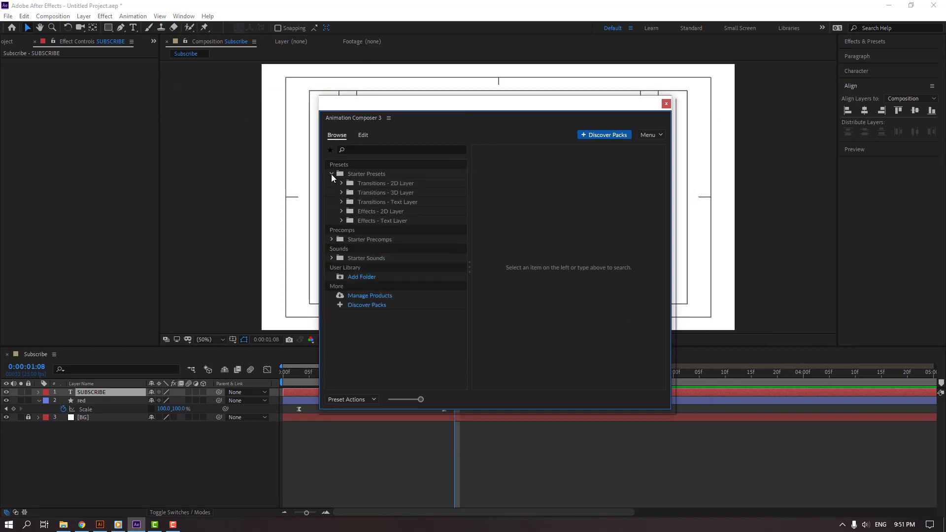
left_click(342, 202)
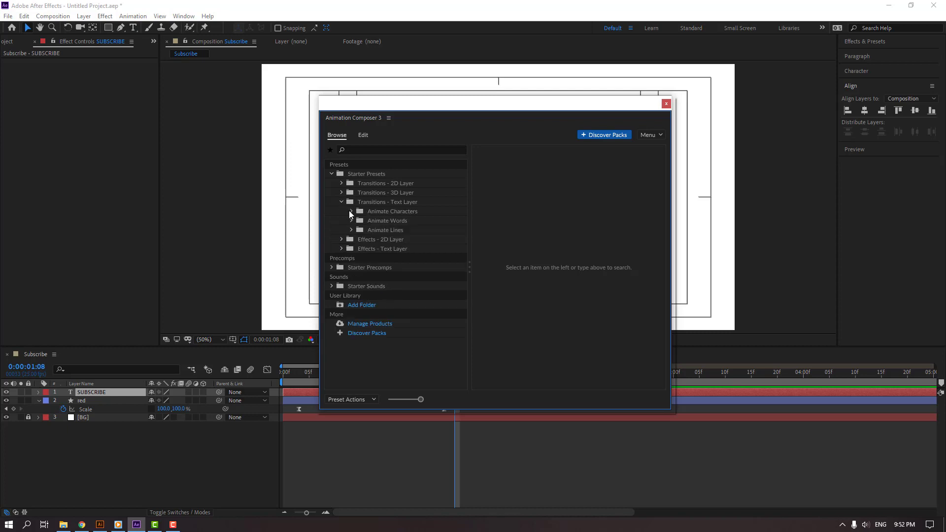
left_click(352, 212)
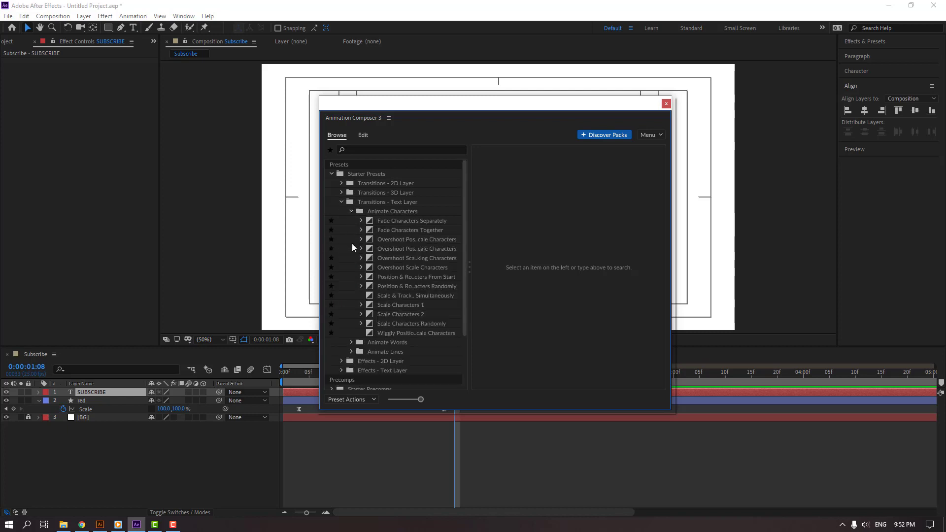
left_click(394, 269)
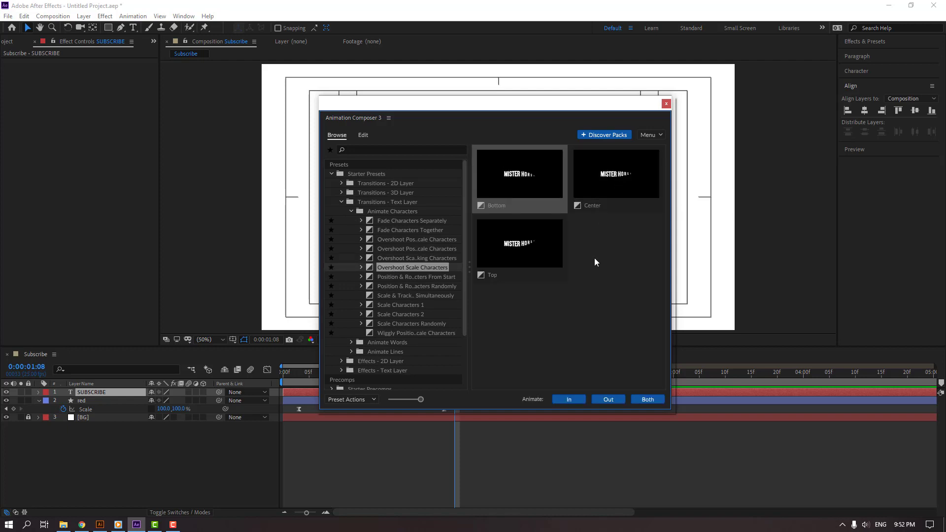
left_click(383, 277)
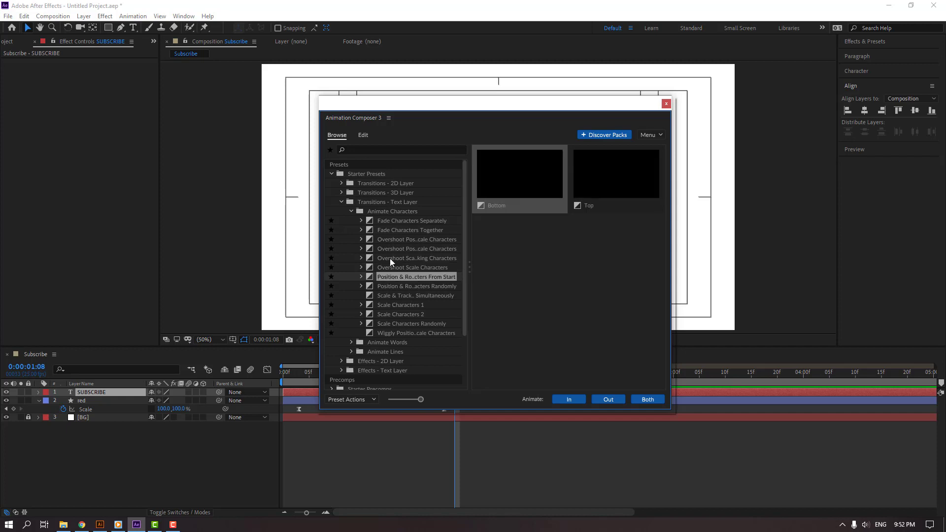
left_click(389, 258)
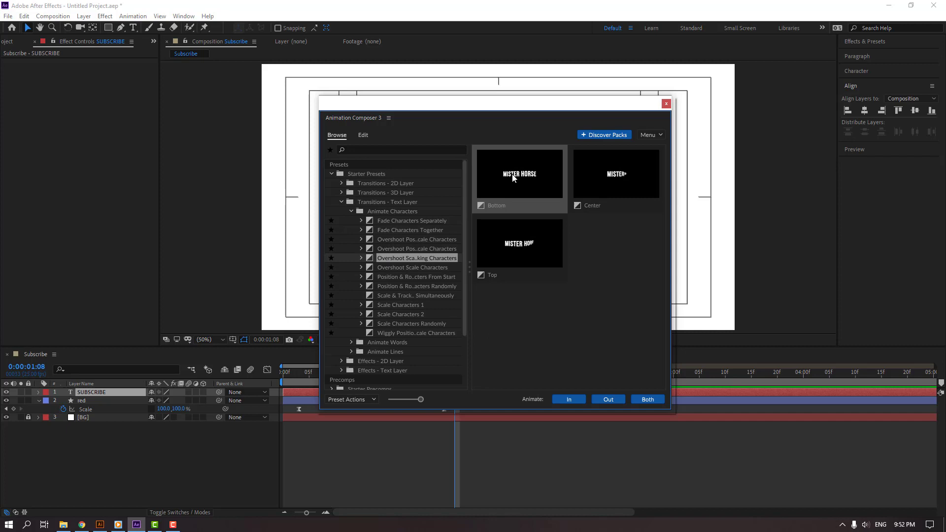
left_click(518, 187)
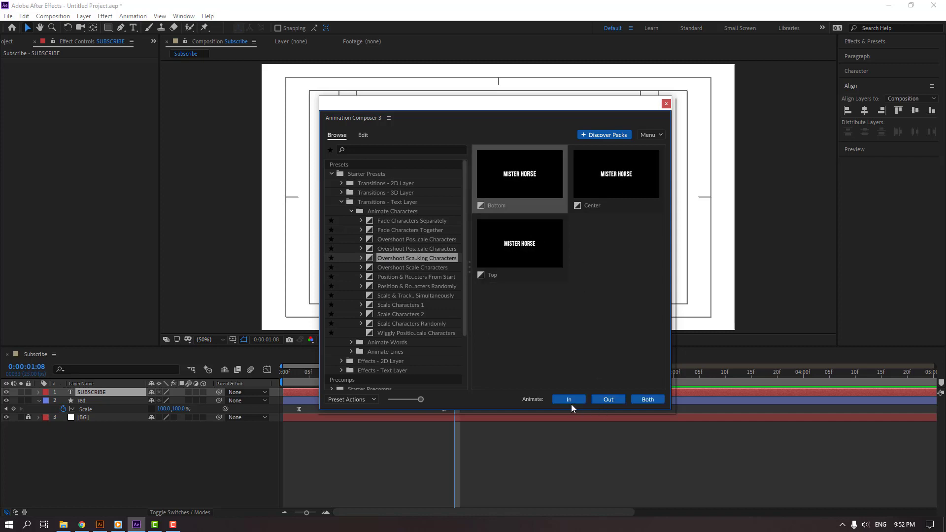
left_click(569, 401)
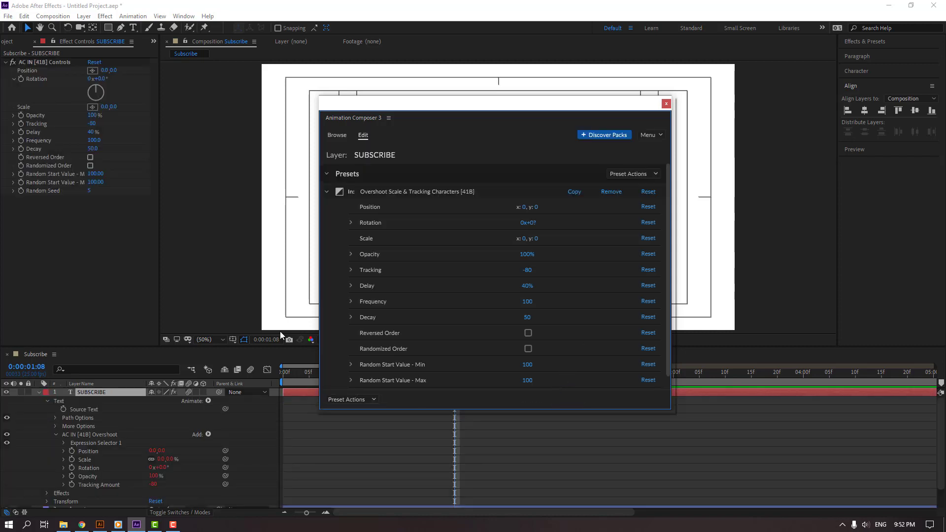
left_click(39, 392)
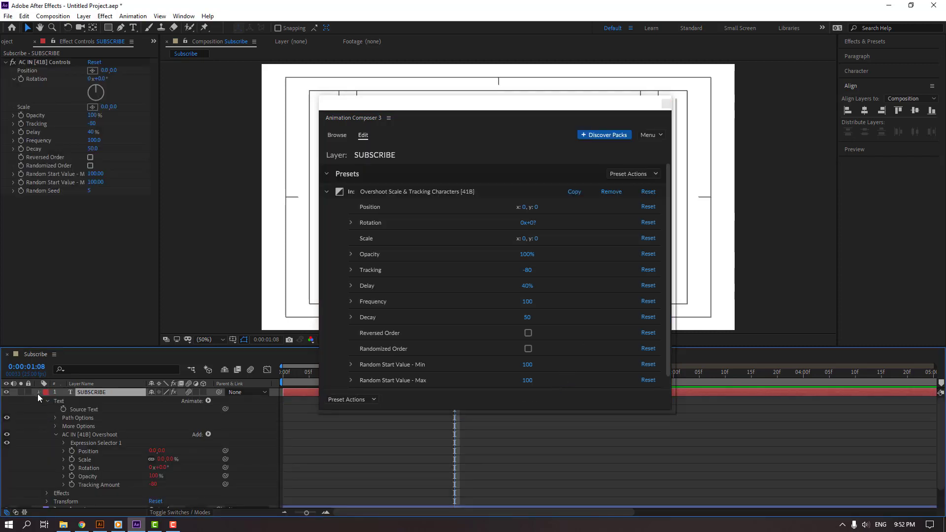
left_click(666, 105)
left_click_drag(421, 378, 350, 379)
left_click_drag(448, 393, 481, 394)
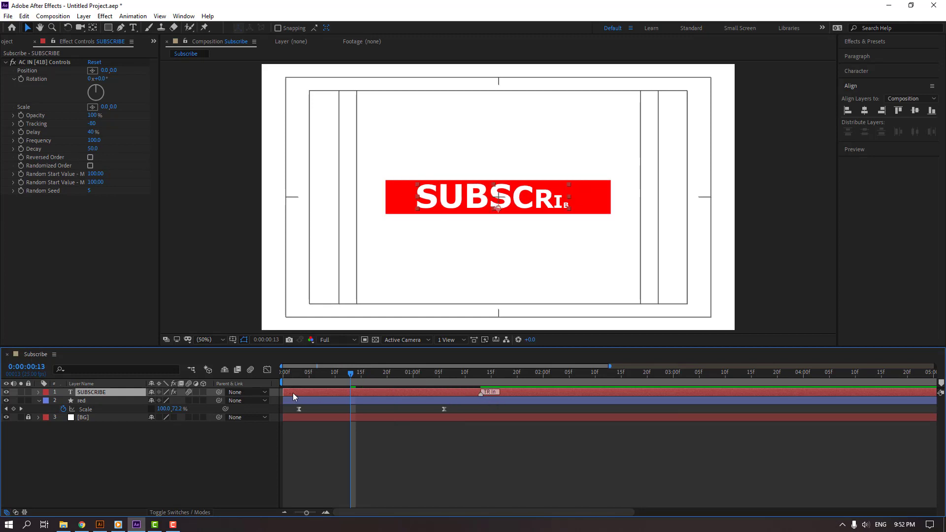
mouse_move(293, 393)
left_mouse_down()
mouse_move(357, 390)
mouse_move(341, 392)
left_mouse_up()
key("space")
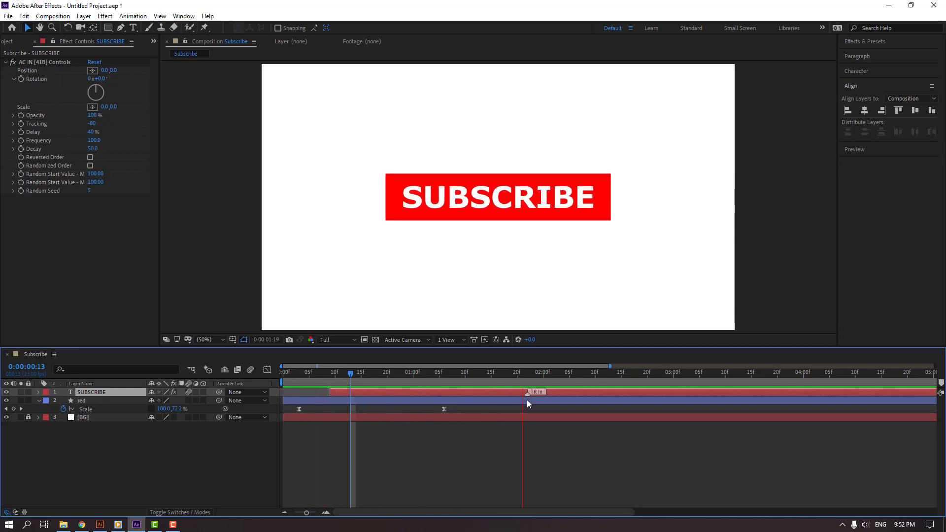
key("space")
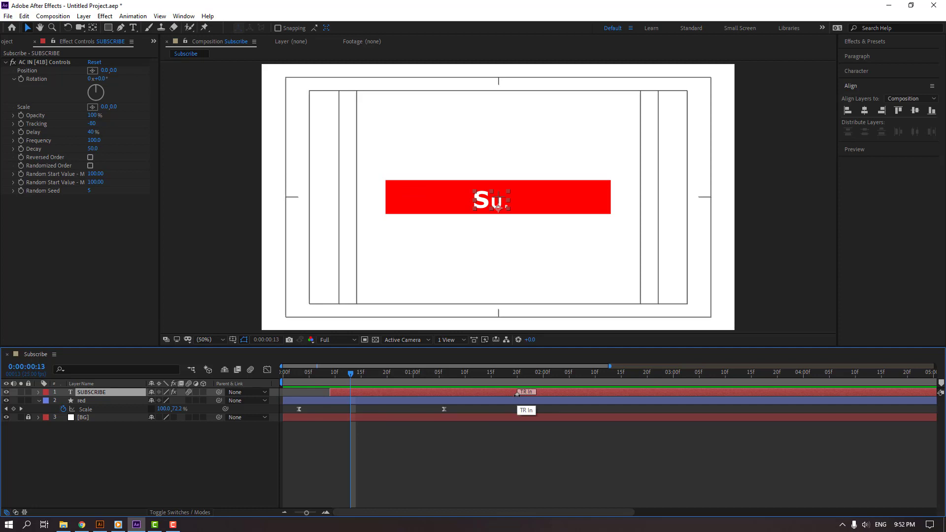
left_click(472, 448)
key("space")
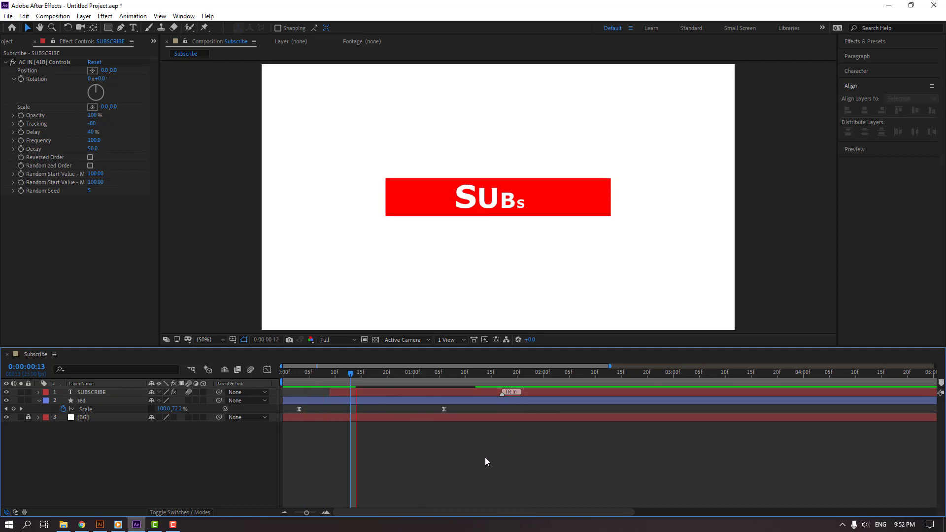
left_click_drag(360, 391, 349, 391)
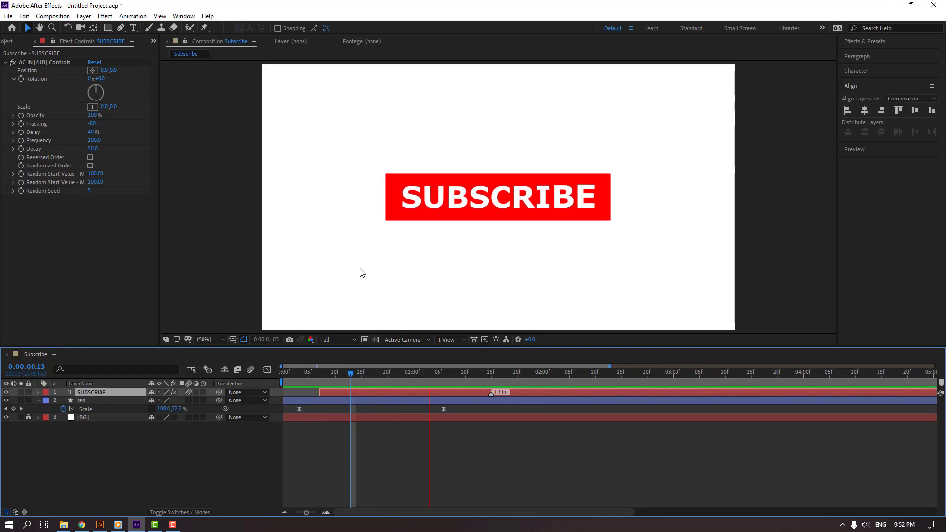
scroll(381, 285, "down", 1)
scroll(398, 307, "up", 1)
left_click_drag(352, 373, 272, 382)
key("space")
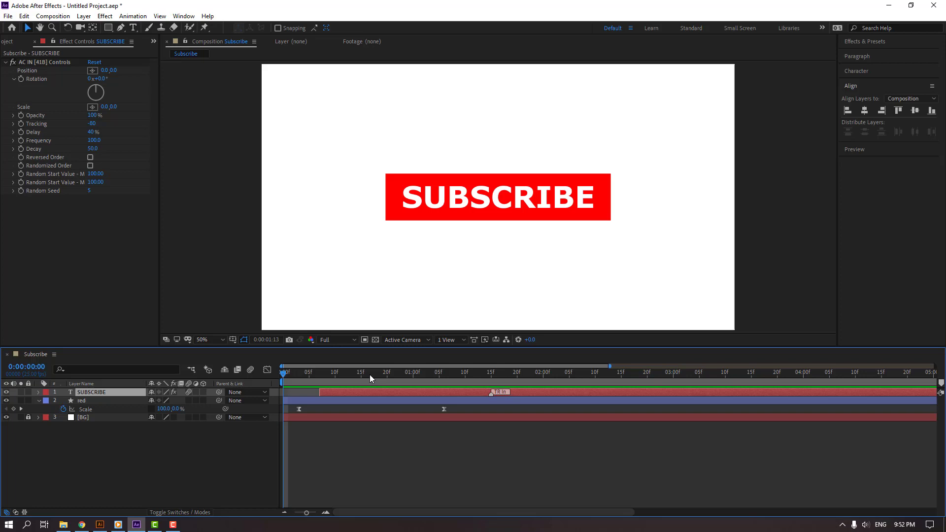
left_click_drag(369, 375, 421, 375)
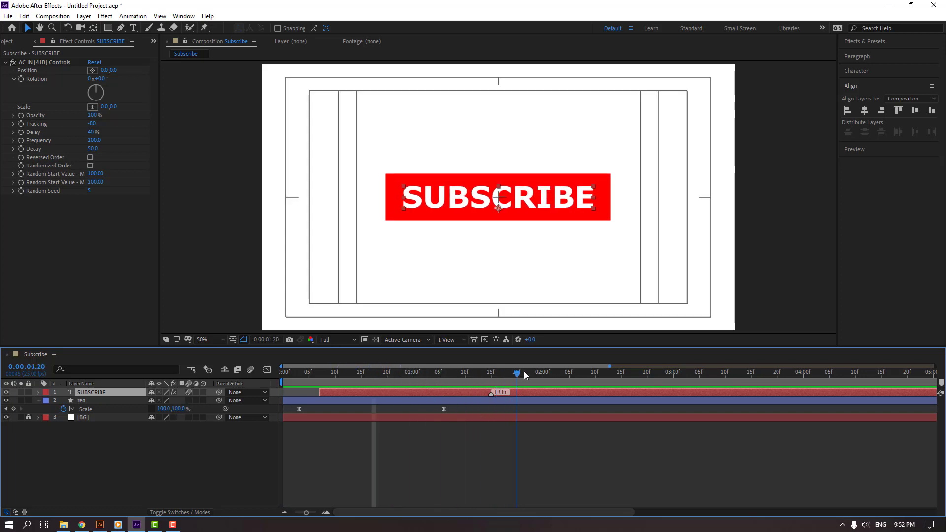
left_click_drag(474, 374, 447, 373)
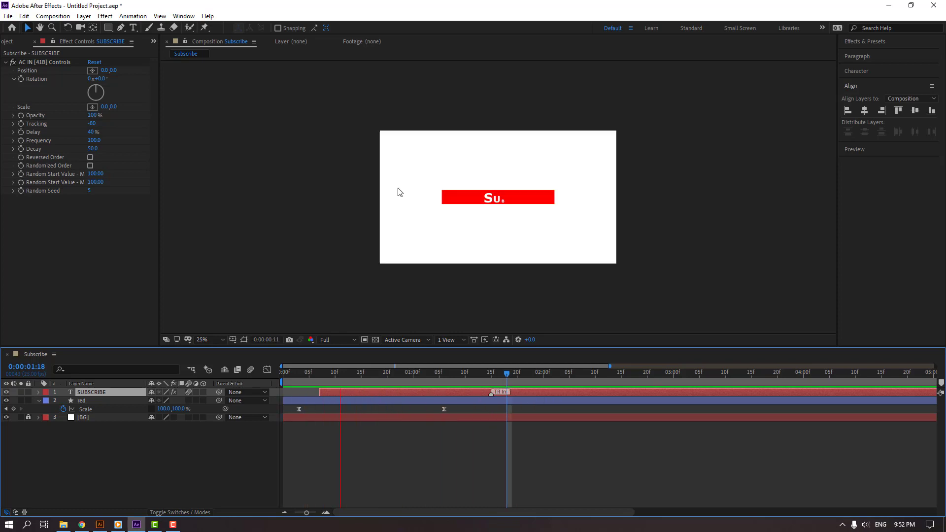
left_click_drag(493, 373, 191, 381)
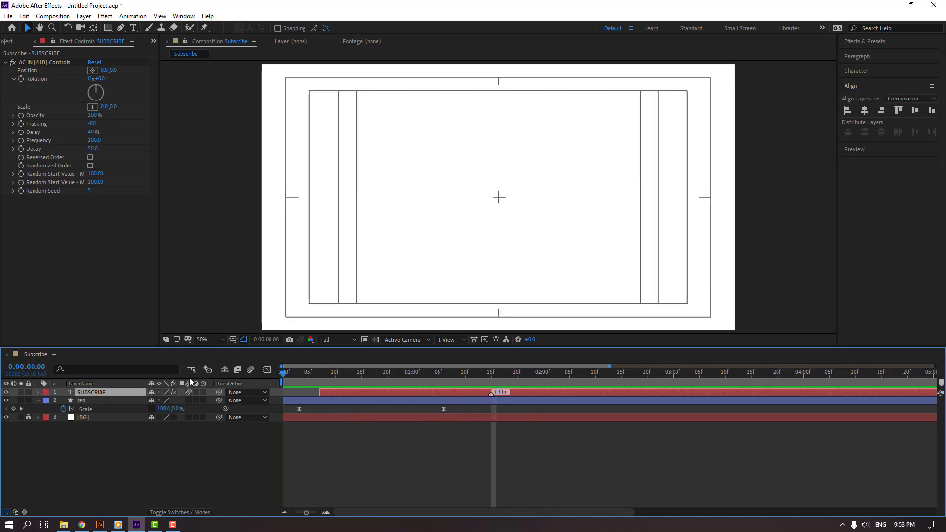
Duplicate the red bar layer as red 2 and move SUBSCRIBE between red 2 and red.
key("space")
key("space")
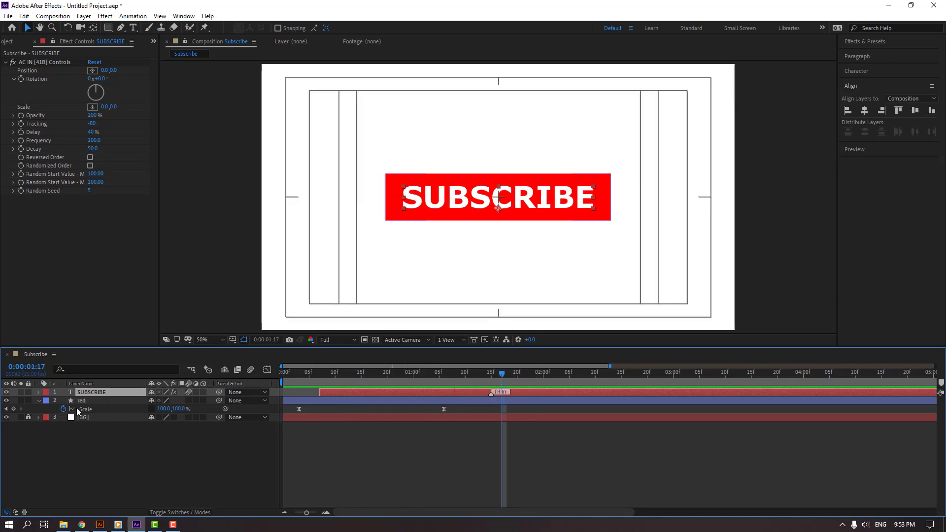
left_click(84, 400)
key("ctrl+d")
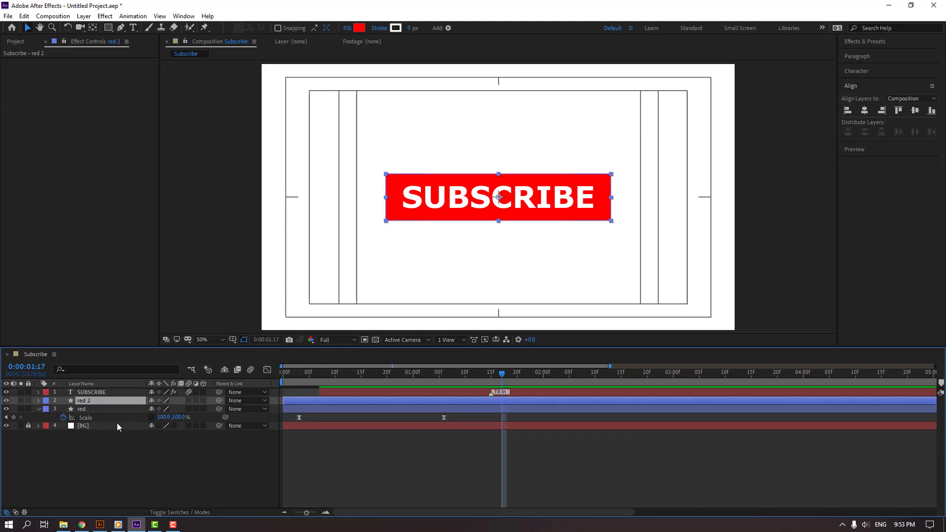
mouse_move(100, 391)
left_mouse_down()
mouse_move(95, 405)
mouse_move(86, 400)
left_mouse_up()
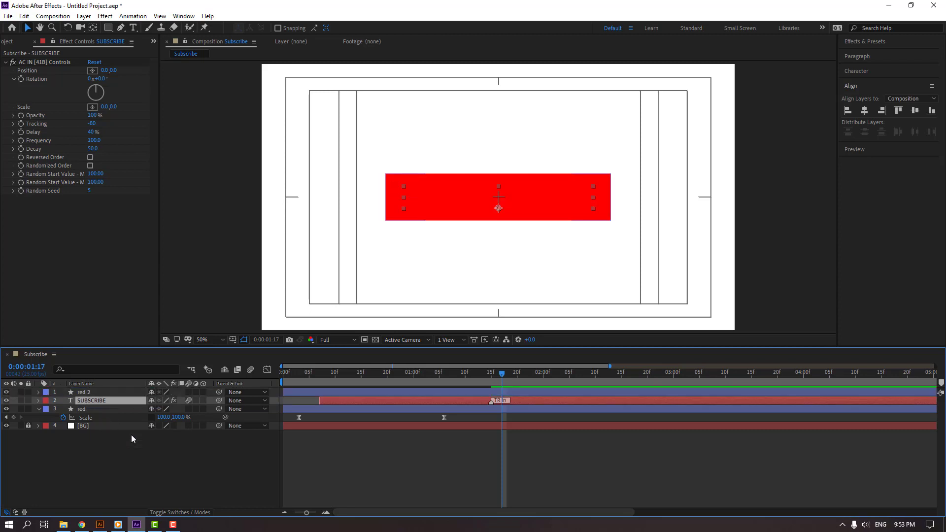
Set SUBSCRIBE's track matte to Alpha Matte 'red 2' and parent red 2 to red.
left_click(189, 513)
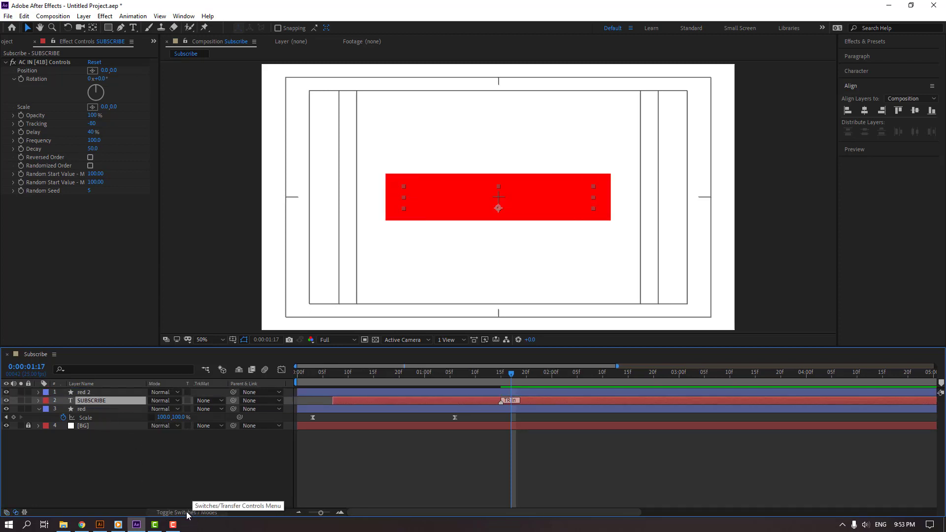
left_click(205, 400)
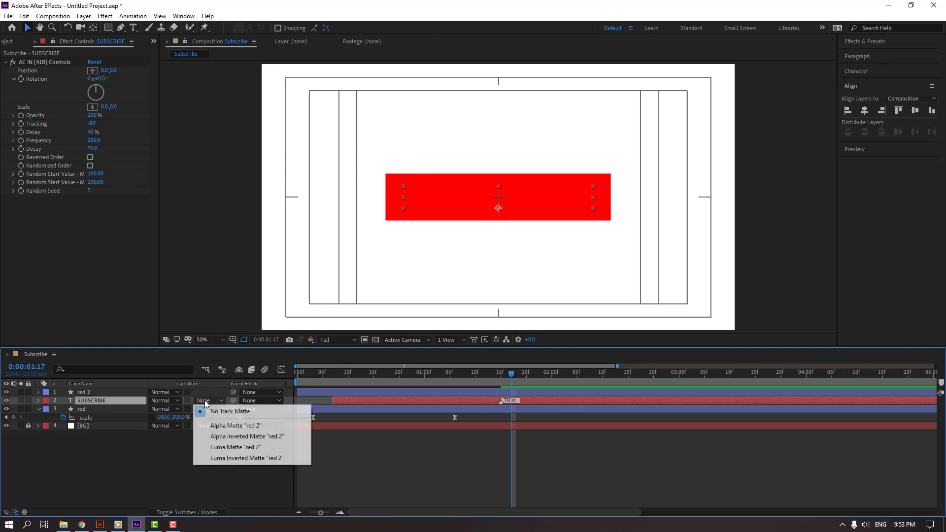
left_click(259, 426)
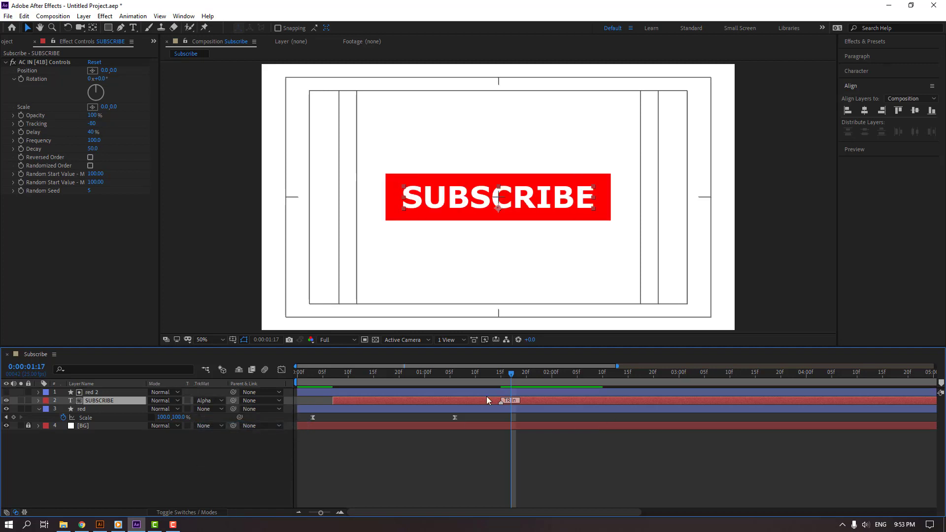
left_click_drag(435, 382, 376, 382)
key("space")
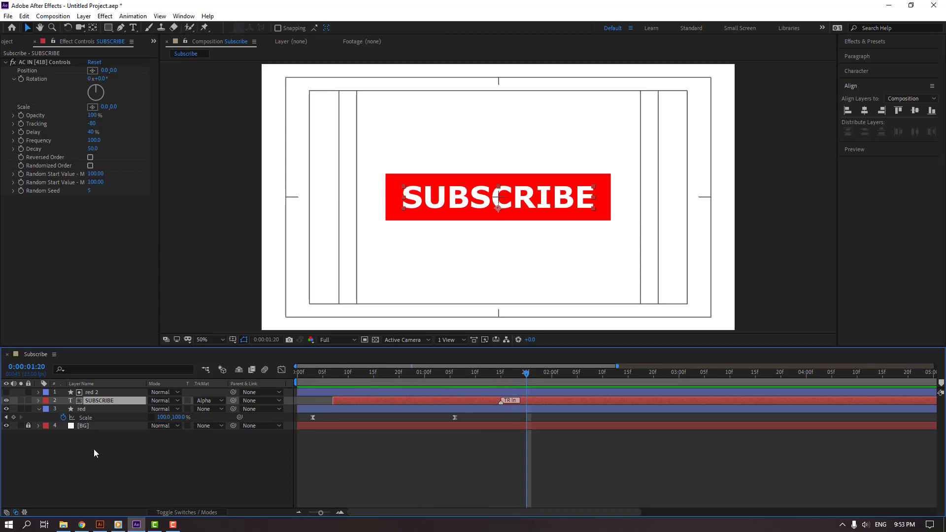
left_click(92, 394)
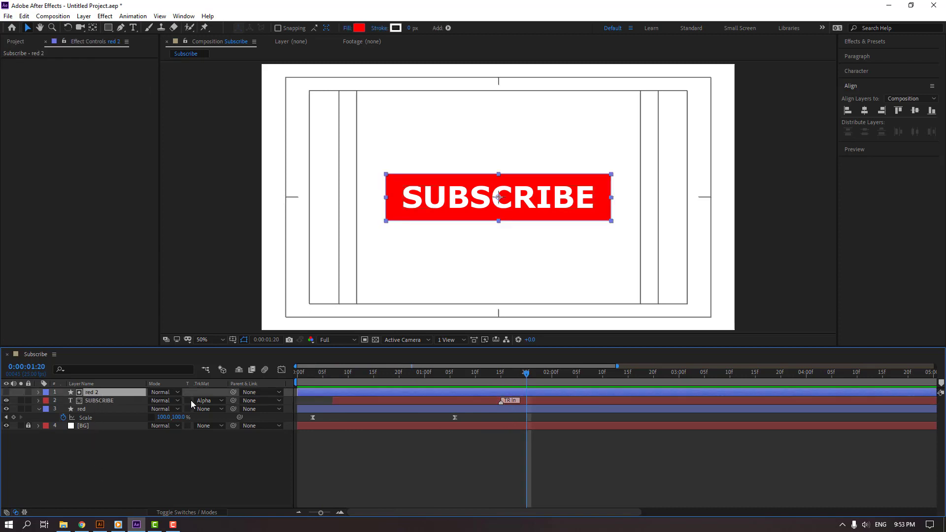
left_click_drag(158, 401, 96, 414)
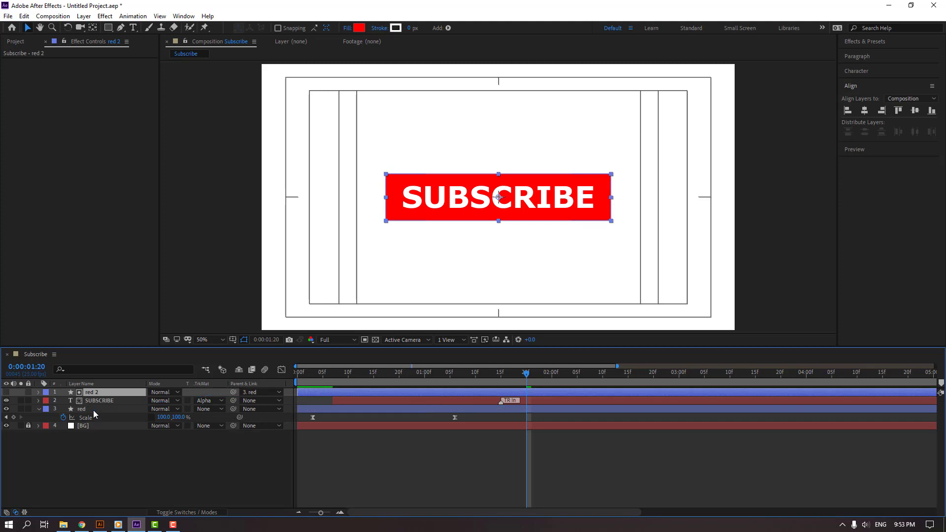
Keyframe red's Scale at 0:00:01:20, then set vertical scale to 0% later to close the bar.
left_click(13, 417)
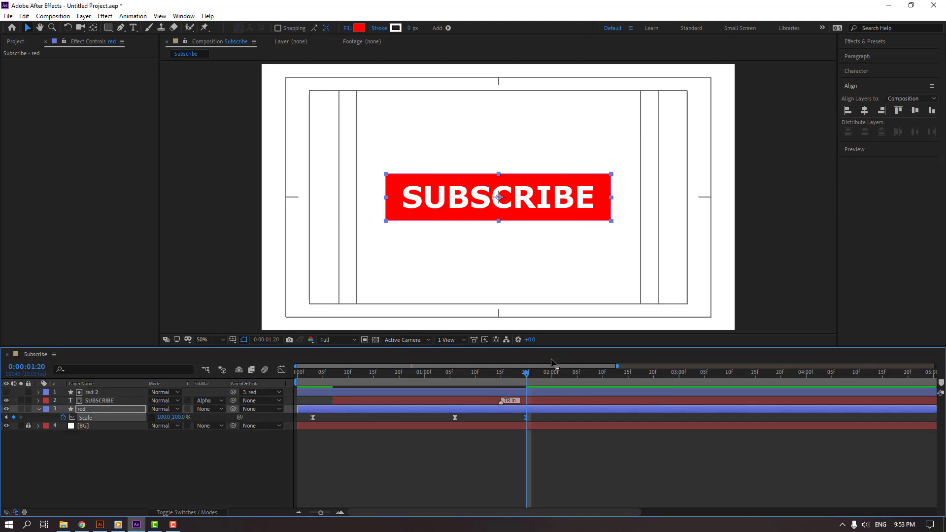
left_click(562, 375)
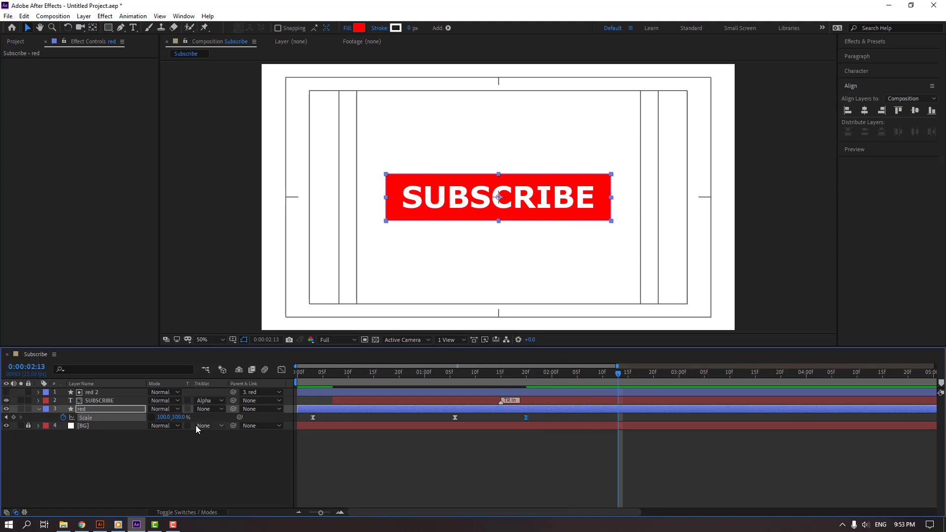
type("0")
key("Return")
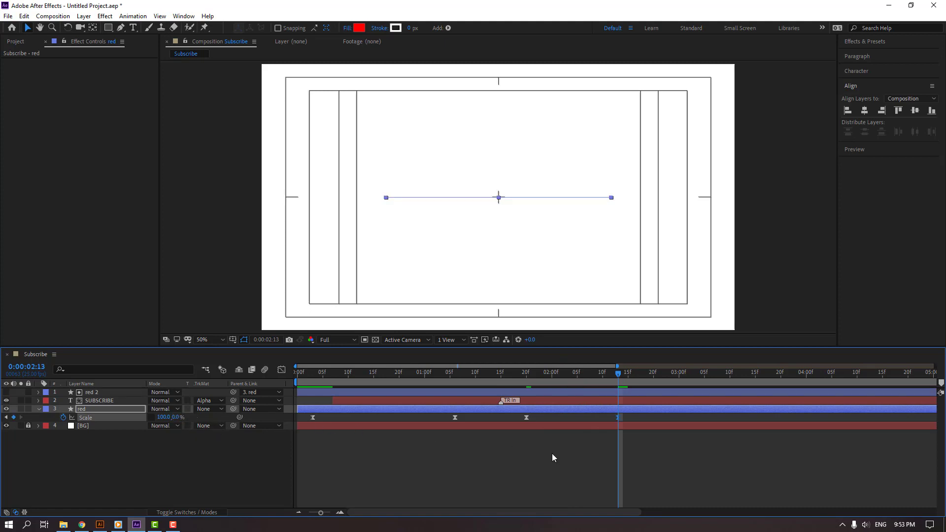
key("semicolon")
left_click_drag(412, 374, 461, 376)
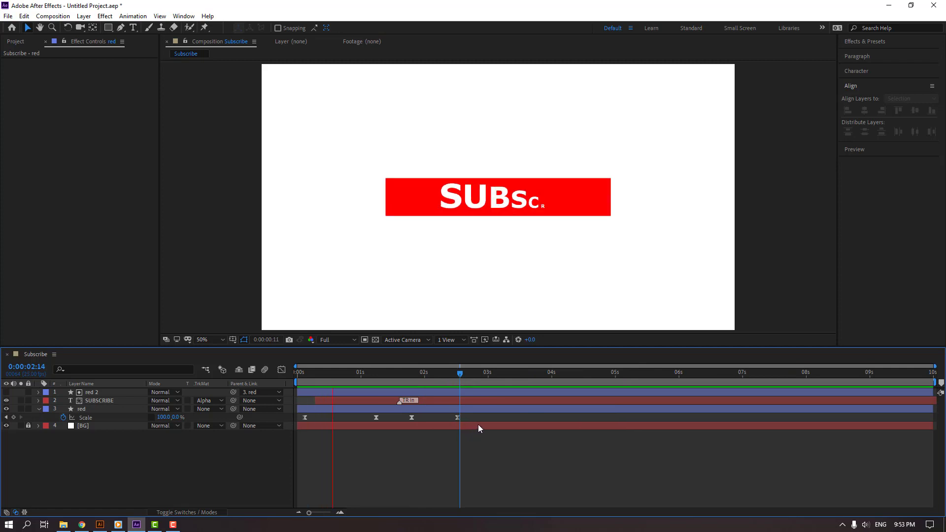
key("space")
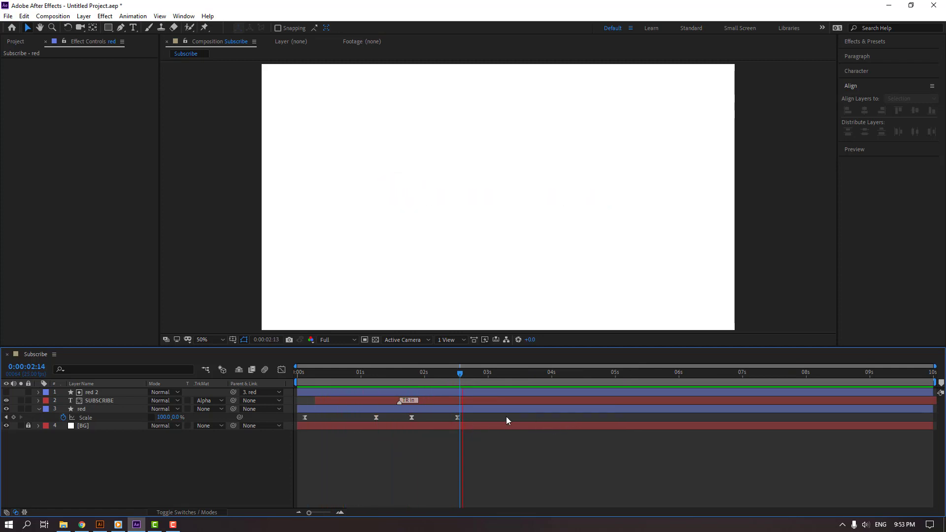
Ease the two closing Scale keyframes in the speed graph and preview the result.
left_click_drag(476, 416, 391, 412)
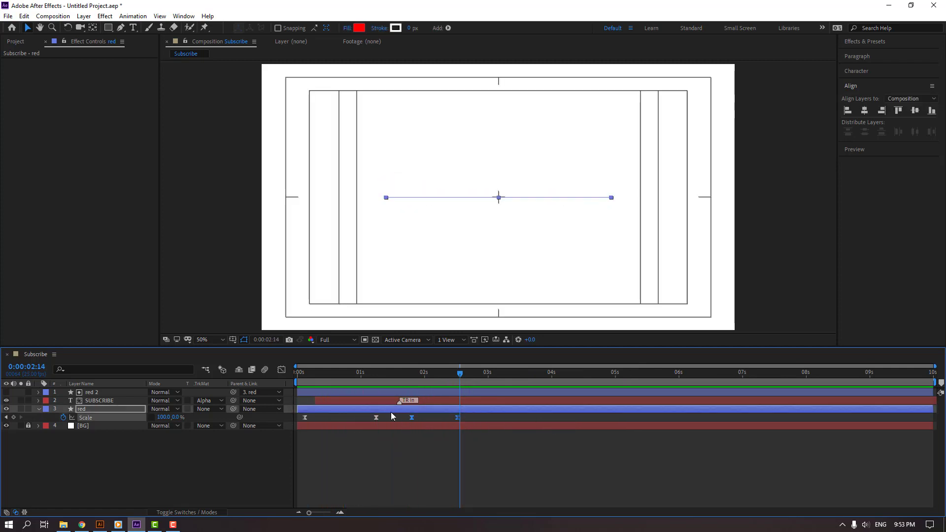
left_click(282, 370)
key("equal")
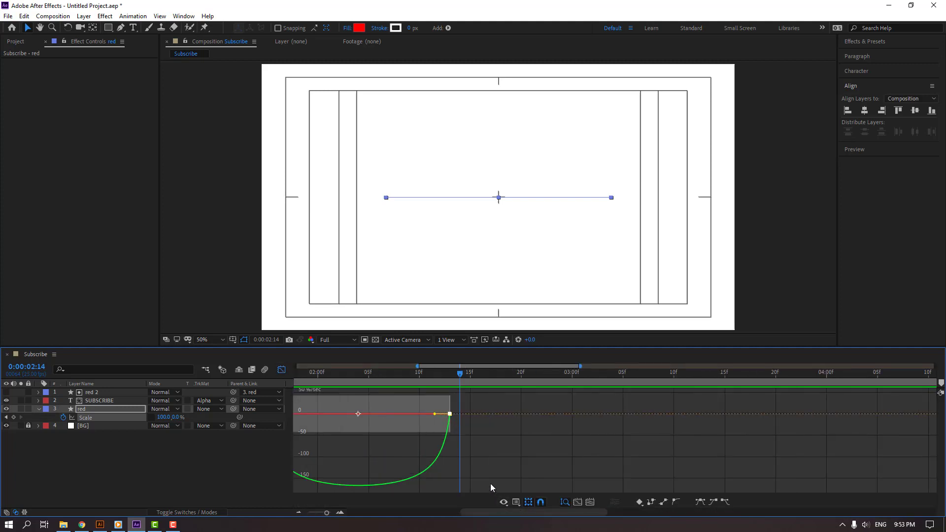
left_click_drag(489, 441, 451, 403)
key("minus")
left_click(513, 421)
key("space")
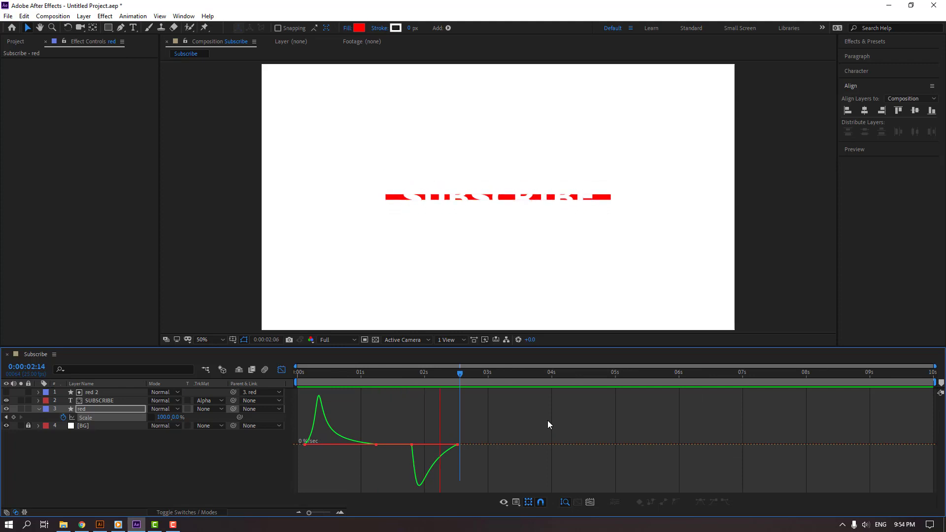
End the work area at 0:00:02:19 and preview the trimmed animation.
left_click_drag(462, 374, 475, 373)
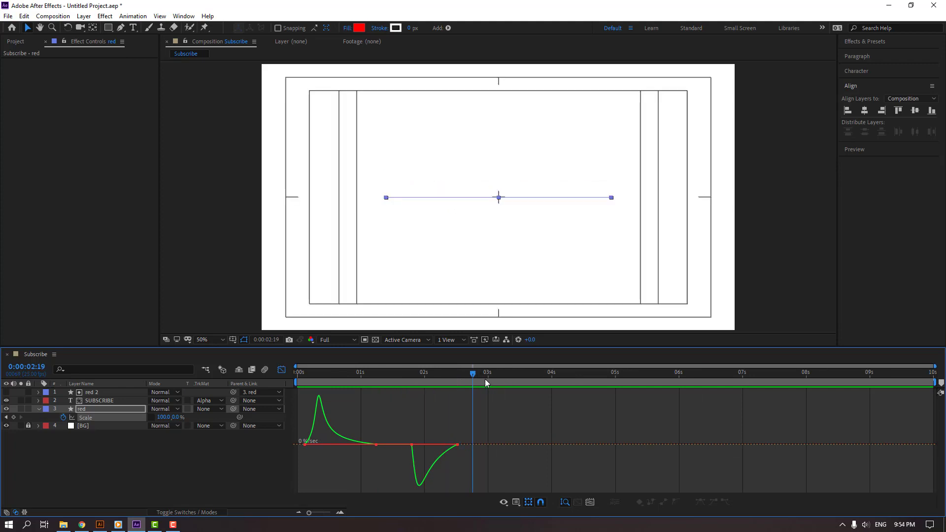
key("n")
key("space")
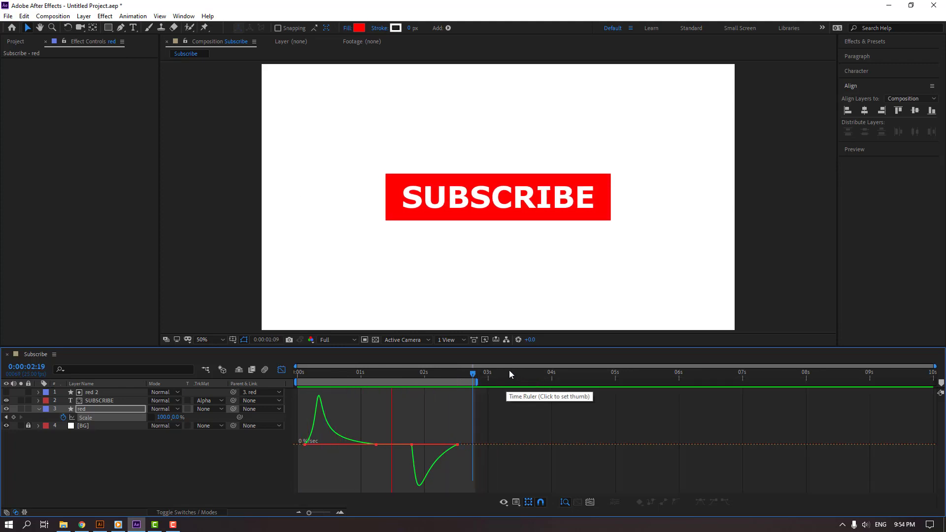
scroll(400, 276, "down", 2)
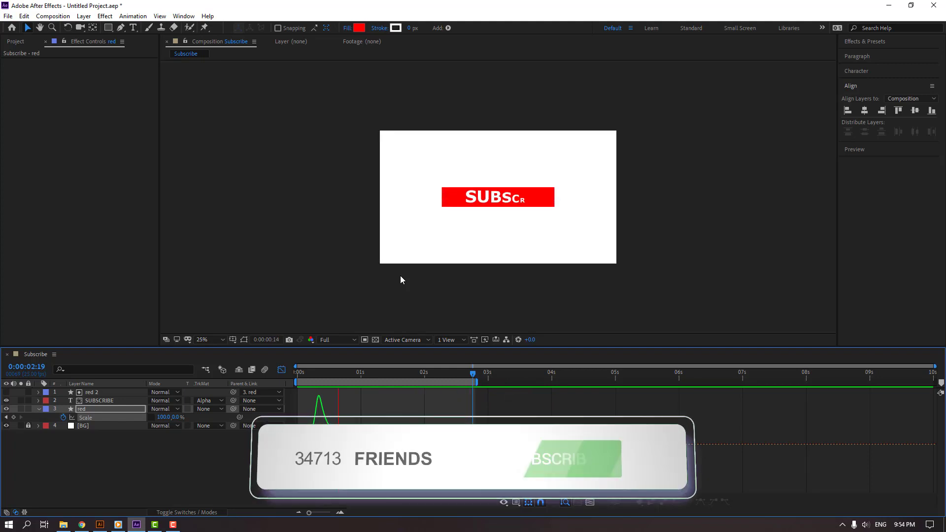
scroll(243, 305, "up", 2)
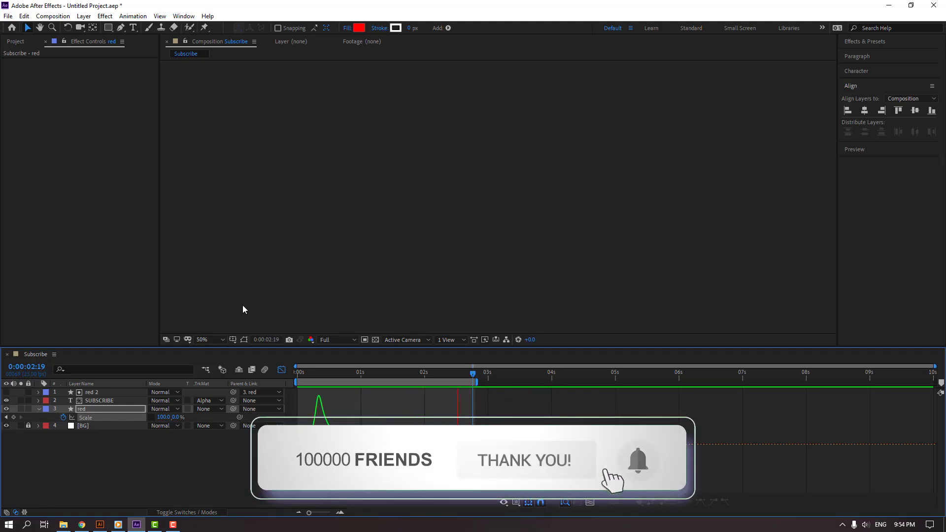